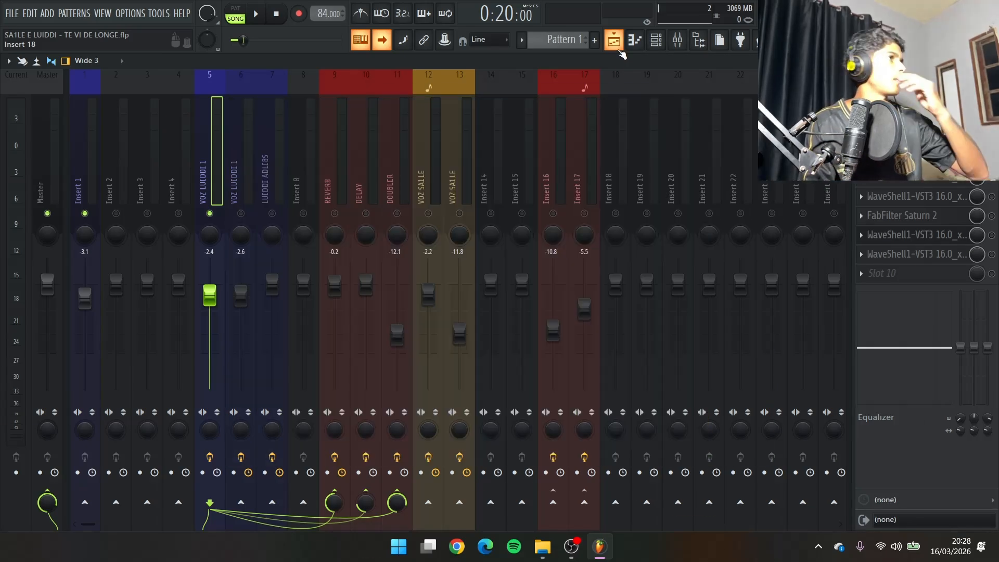
- Play the lead vocal section in the playlist, starting from 0:20
left_click(615, 40)
left_click(677, 40)
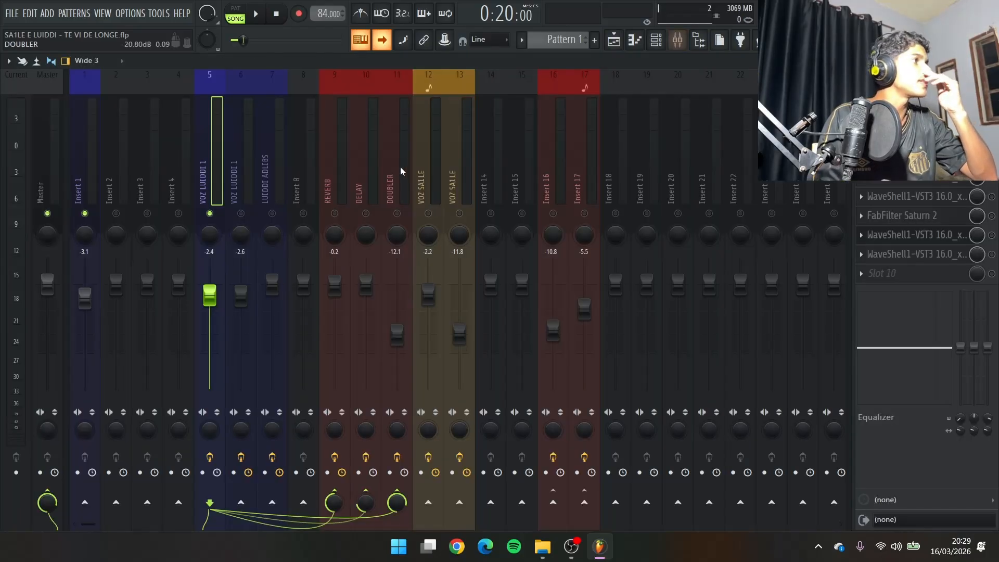
key("space")
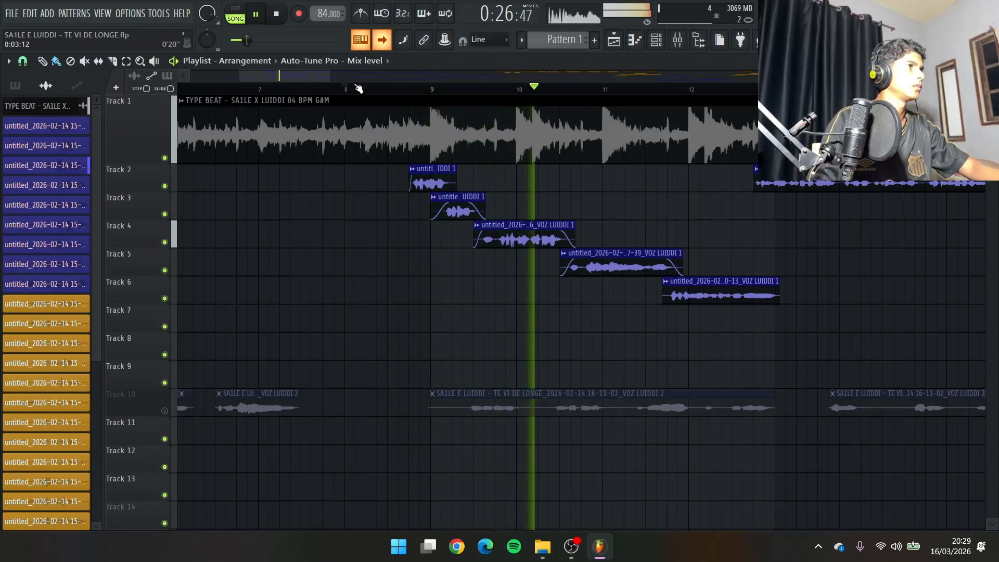
left_click_drag(319, 75, 335, 78)
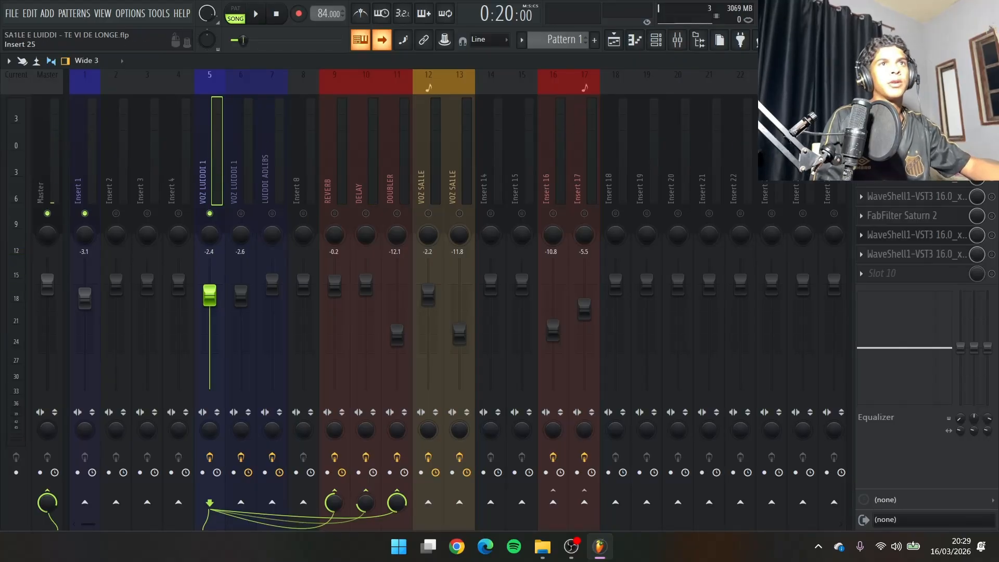
- Open the NS1 Noise Suppressor on the lead vocal's mixer track and inspect its suppression level
left_click(913, 100)
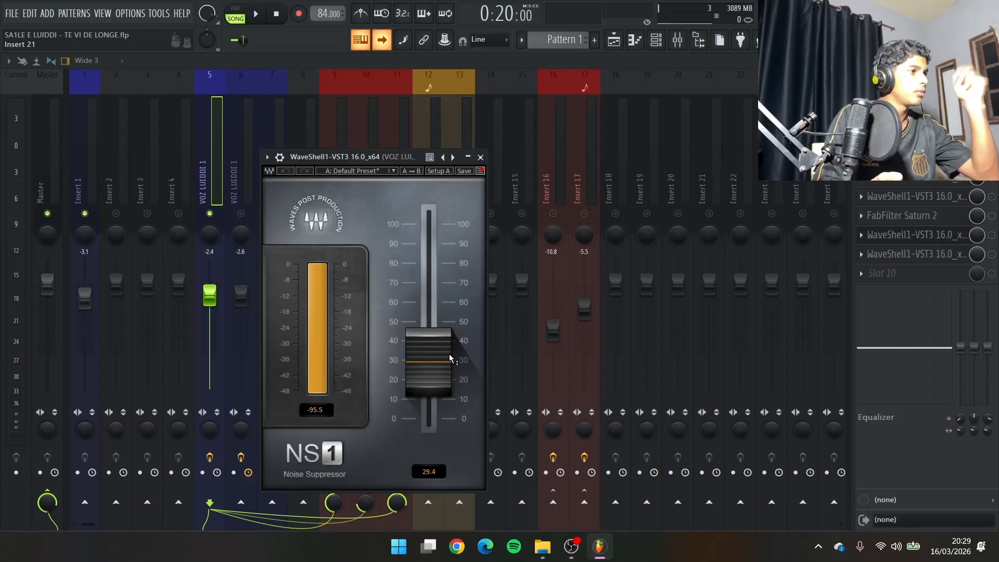
left_click(480, 156)
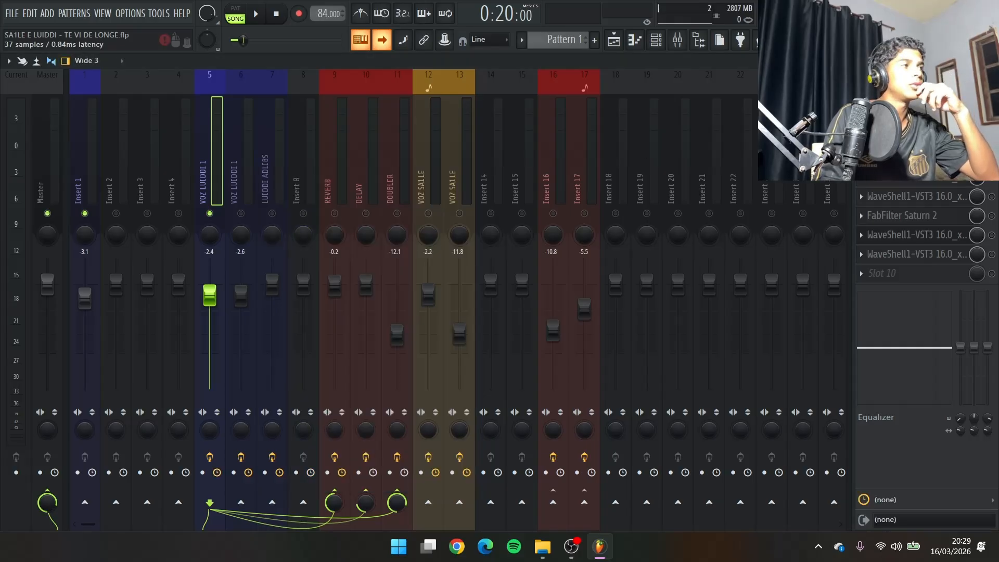
- Inspect the CLA-2A compressor's Gain and Peak Reduction on the lead vocal and audition it during playback
left_click(915, 119)
left_click_drag(630, 123, 621, 95)
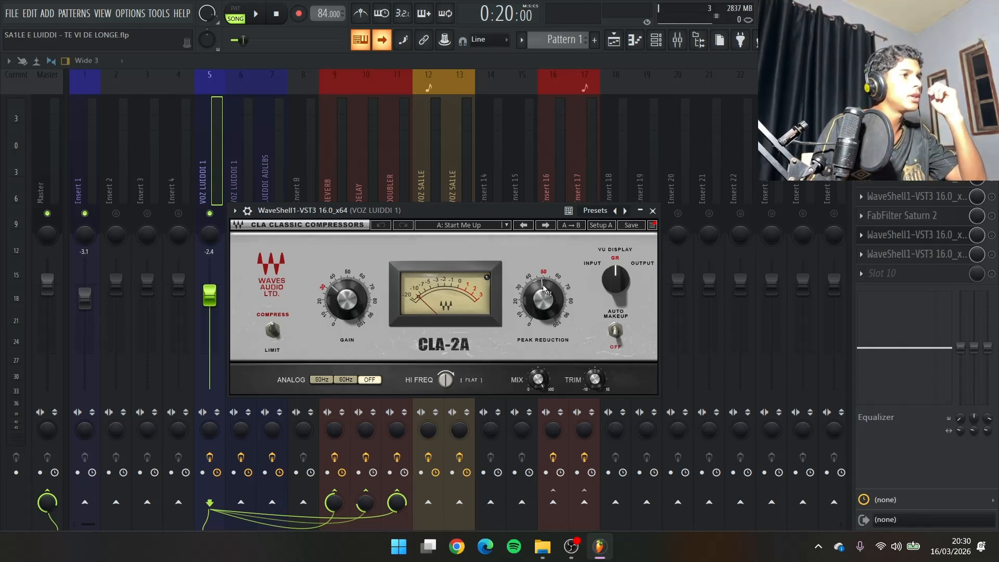
mouse_move(544, 290)
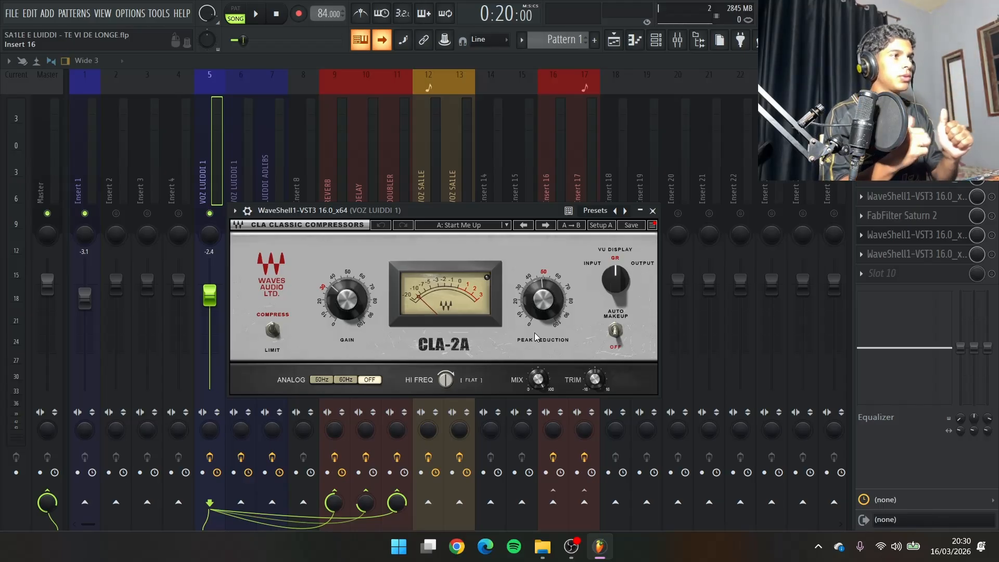
mouse_move(370, 305)
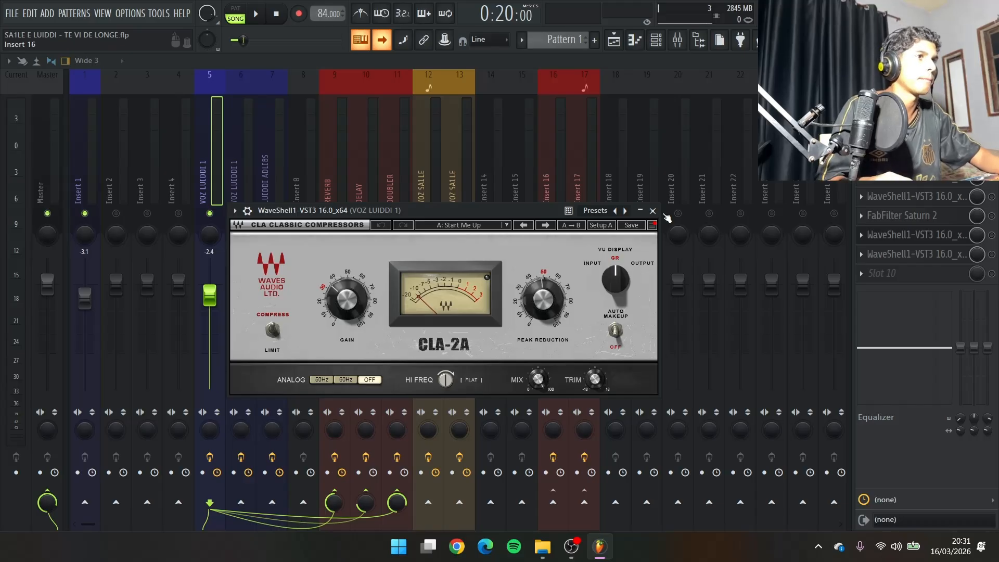
key("space")
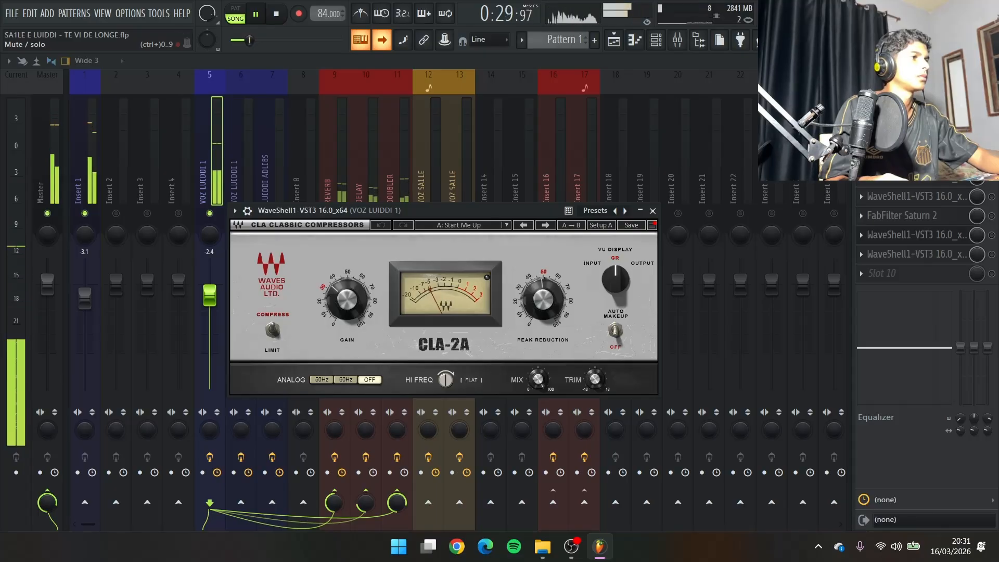
key("space")
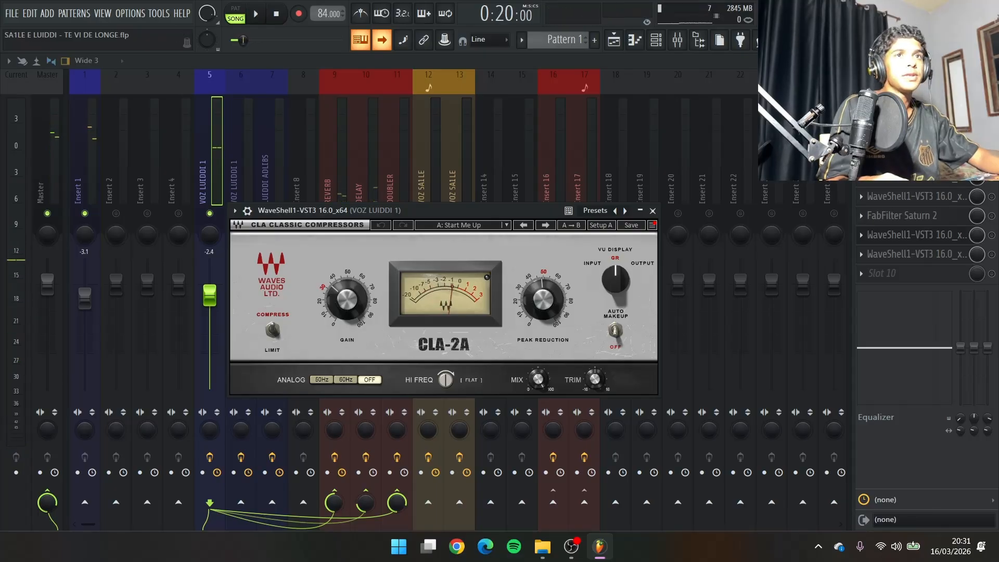
key("Escape")
- Open FabFilter Pro-Q 4 on the lead vocal and examine its low-cut band and the two low-frequency dips
left_click(908, 119)
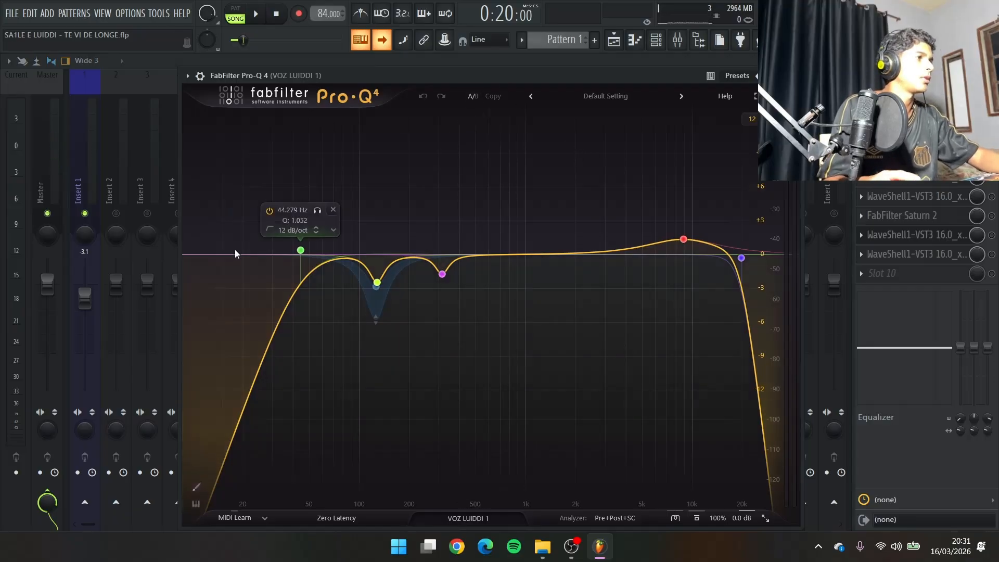
left_click(301, 250)
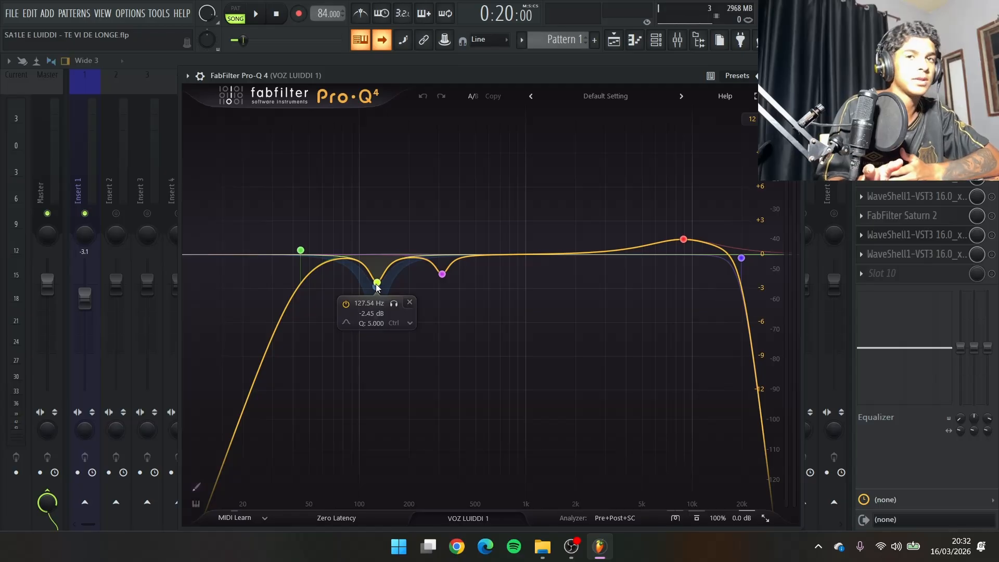
left_click(442, 274)
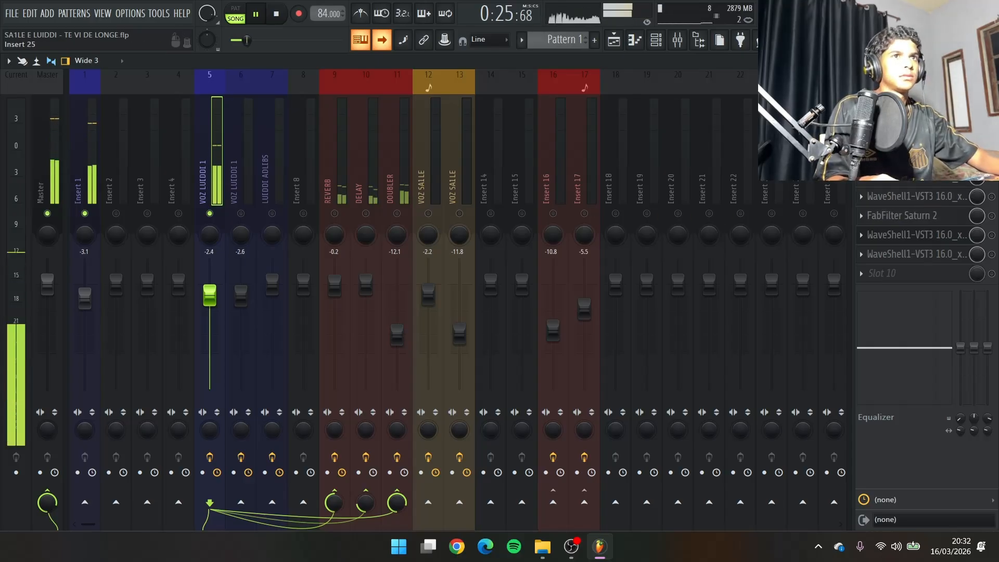
- Open the C6 multiband compressor on the lead vocal, examine its low-mid band threshold, and audition it during playback
left_click(916, 119)
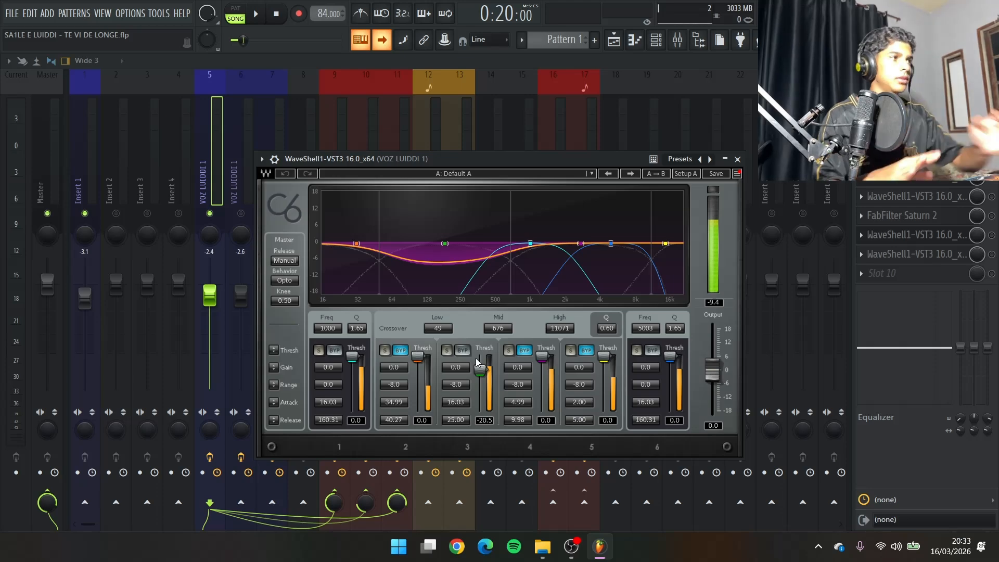
key("space")
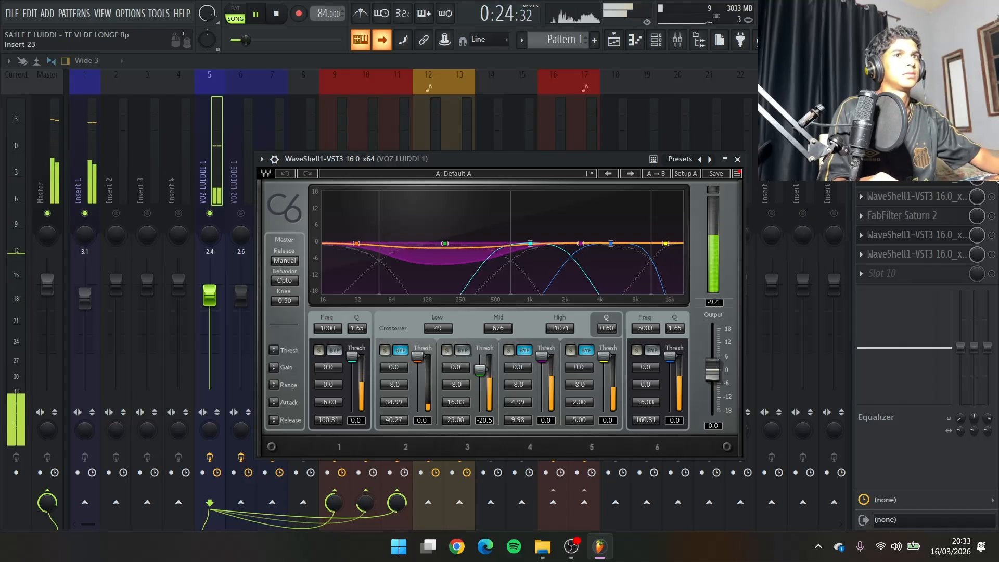
key("Escape")
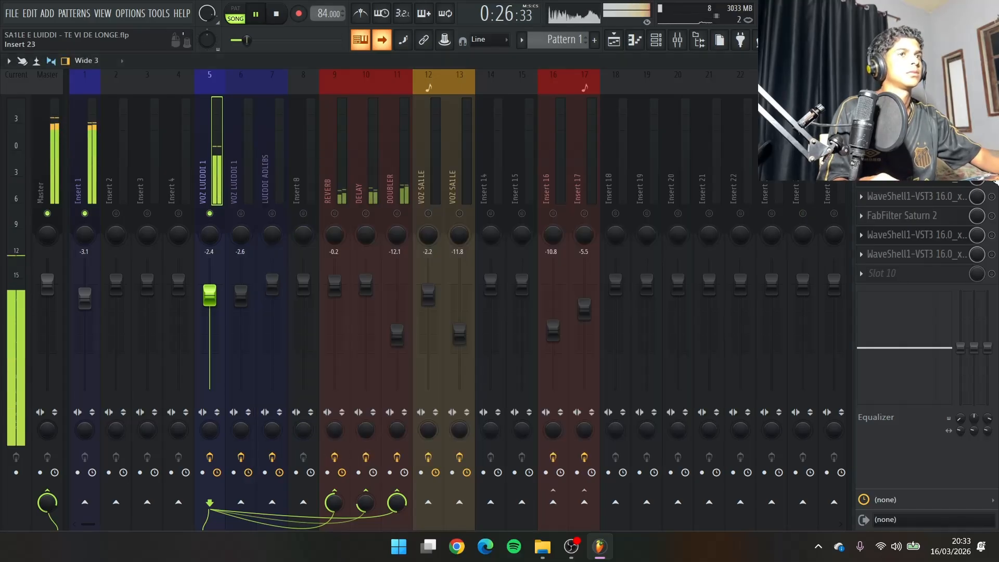
- Enable the first DeEsser in the lead vocal chain and review its Threshold and Frequency settings
left_click(952, 183)
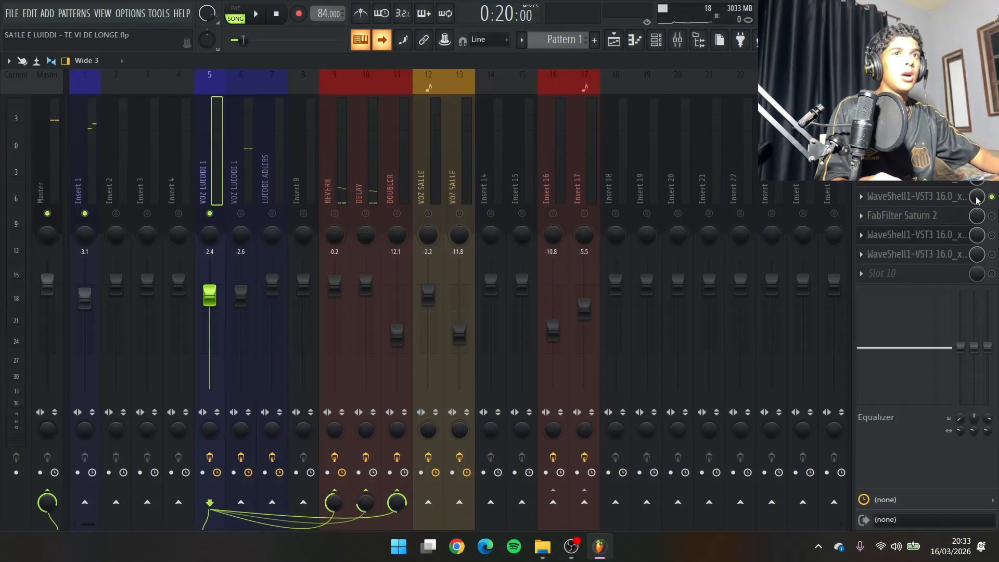
left_click(964, 196)
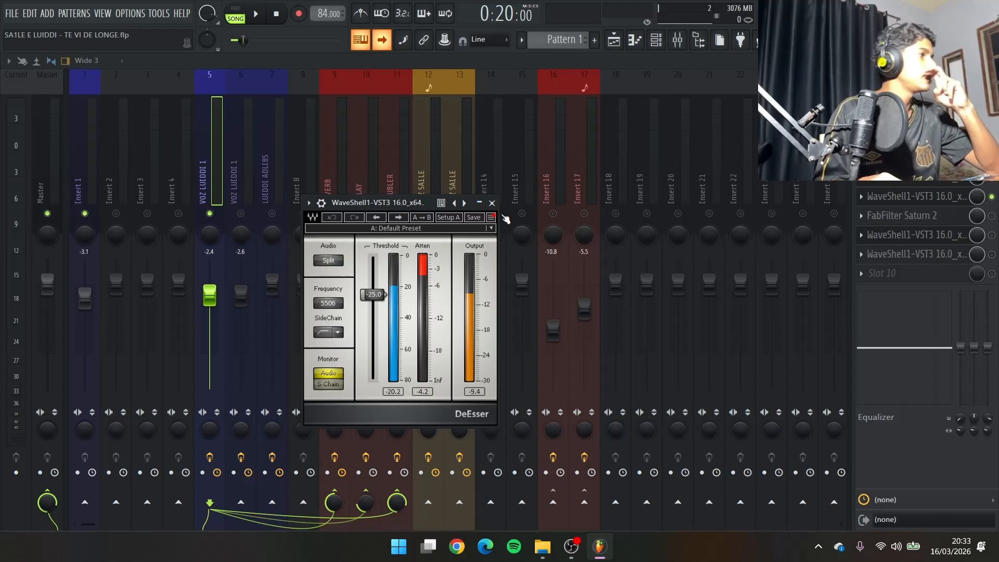
left_click(491, 202)
- Compare the lead vocal with the first DeEsser bypassed and enabled during playback, leaving it enabled
key("space")
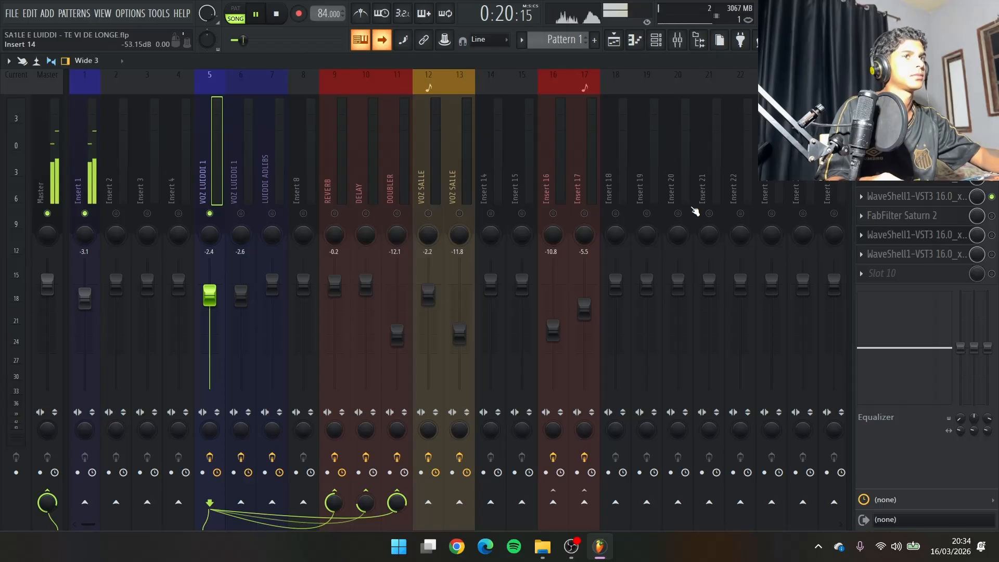
left_click(992, 197)
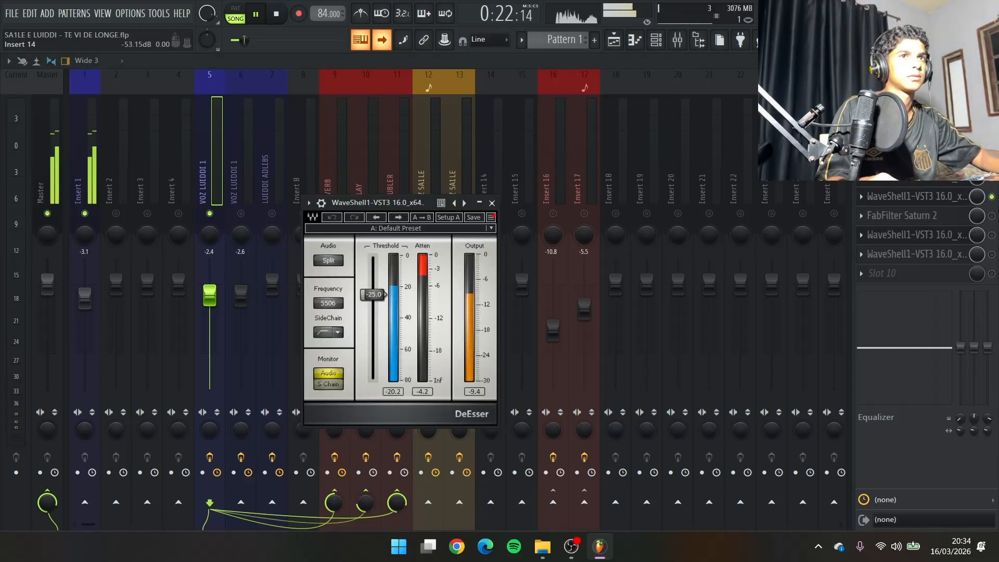
left_click(991, 197)
left_click(944, 200)
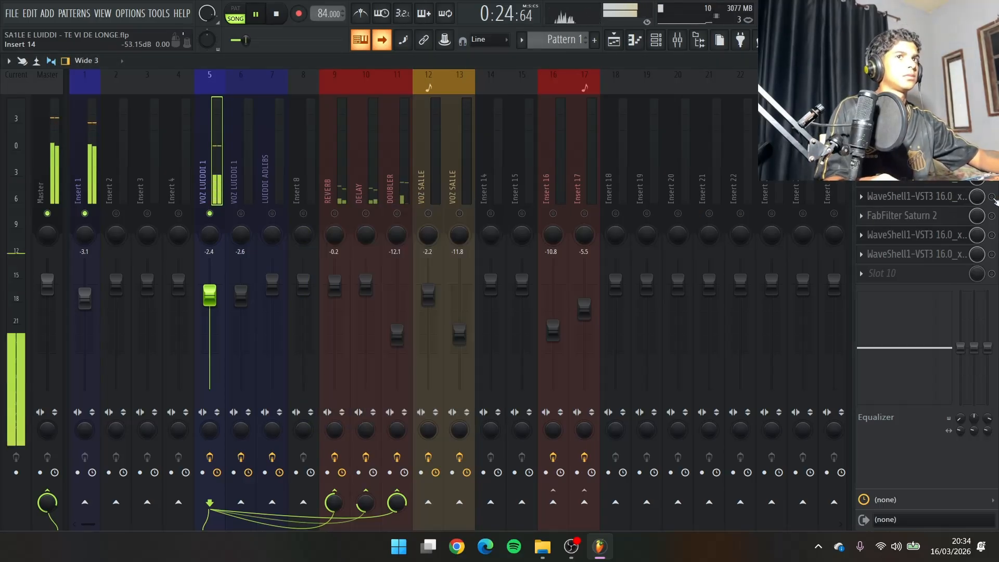
left_click(945, 199)
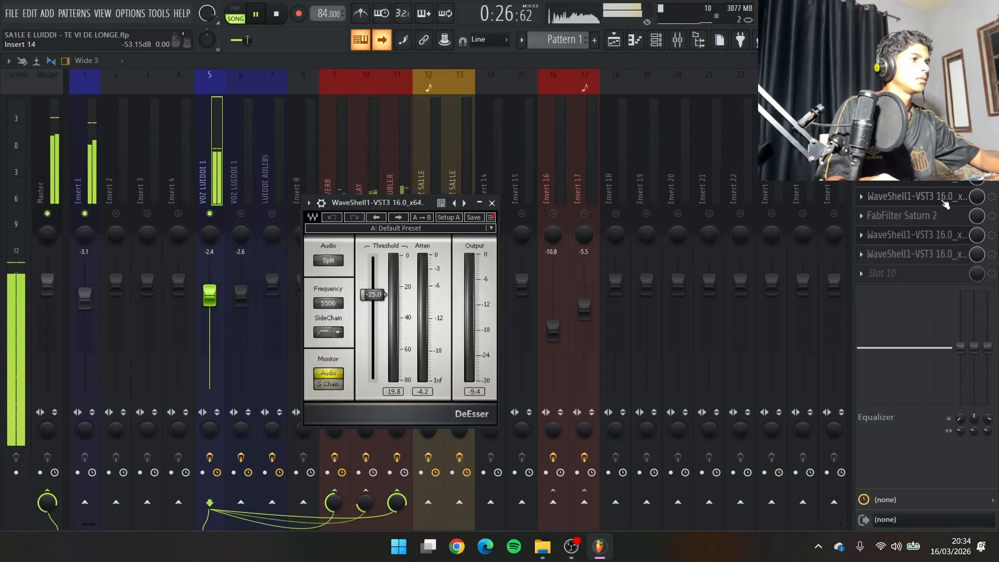
left_click(960, 200)
left_click(992, 198)
left_click(960, 200)
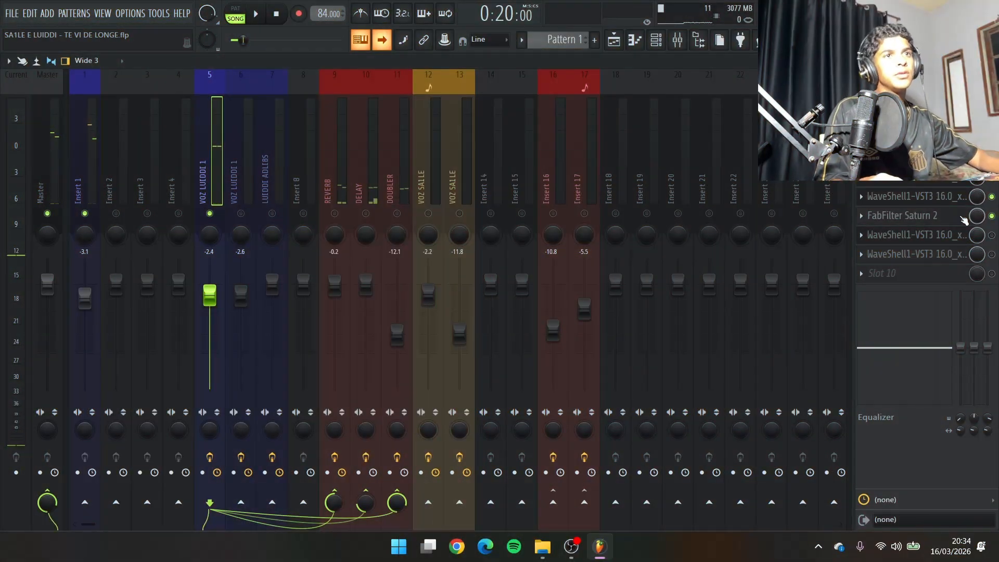
- Open FabFilter Saturn 2 on the lead vocal and examine its crossover, band 1 level and saturation style choices
left_click(963, 216)
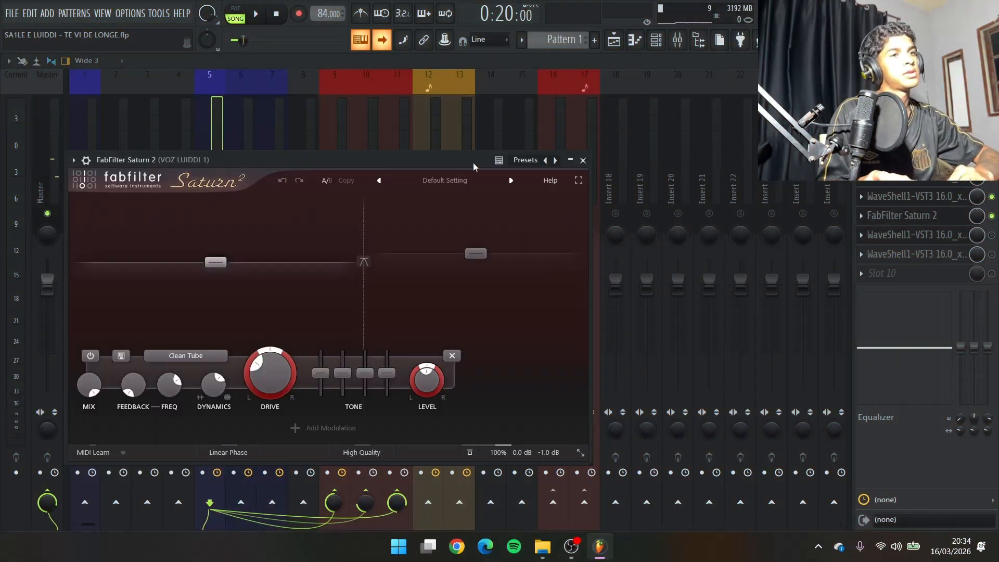
left_click_drag(473, 162, 581, 156)
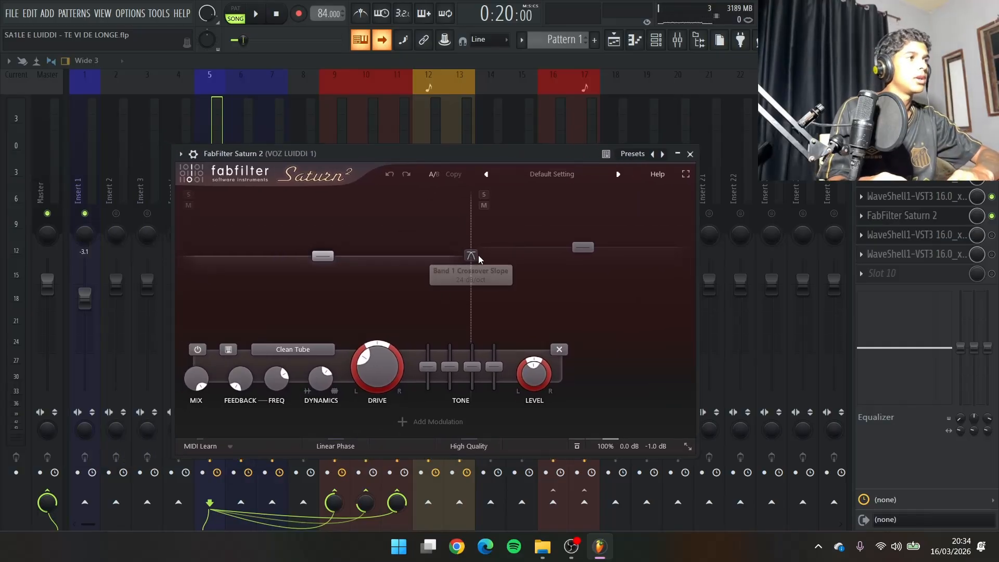
mouse_move(470, 250)
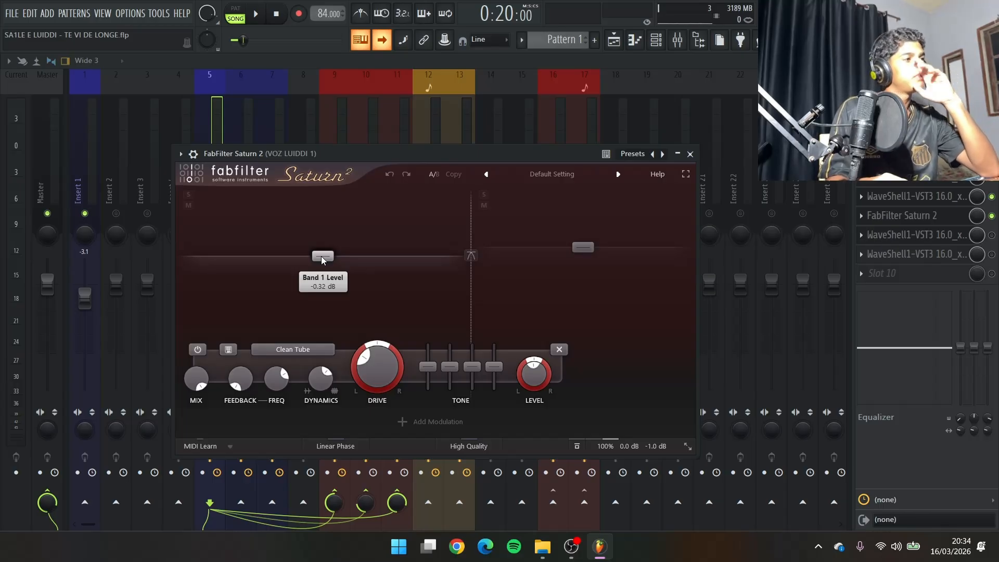
left_click(332, 354)
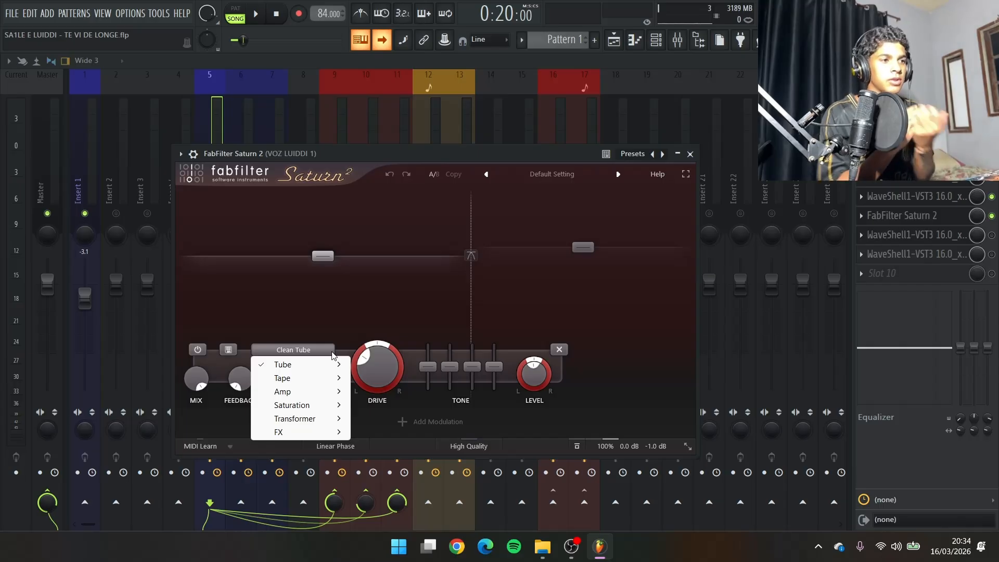
- Audition Saturn 2 on the playing vocal by sweeping band 1's Mix back to 100% and comparing the plugin bypassed and enabled
left_click(690, 154)
key("space")
left_click(965, 217)
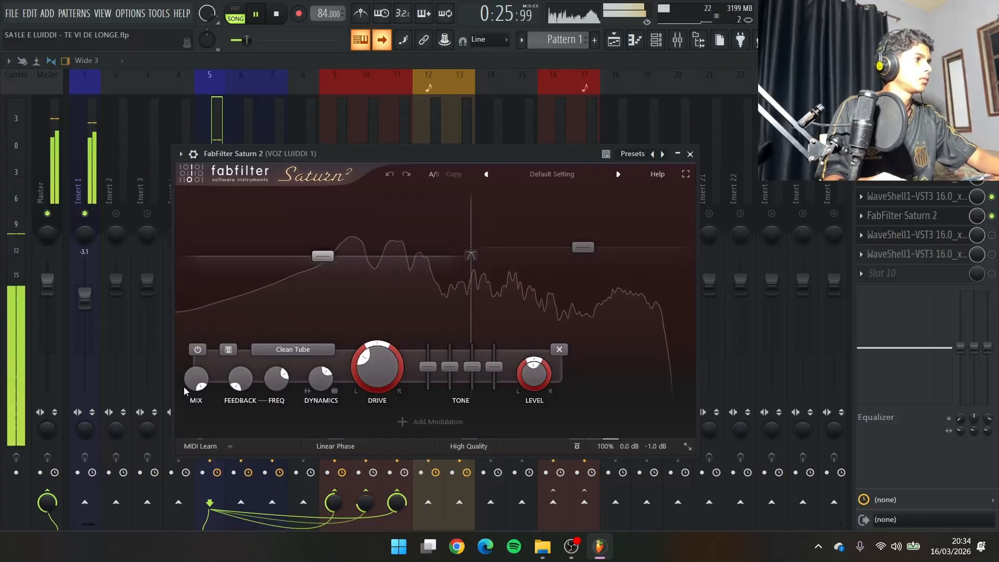
left_click_drag(197, 378, 181, 538)
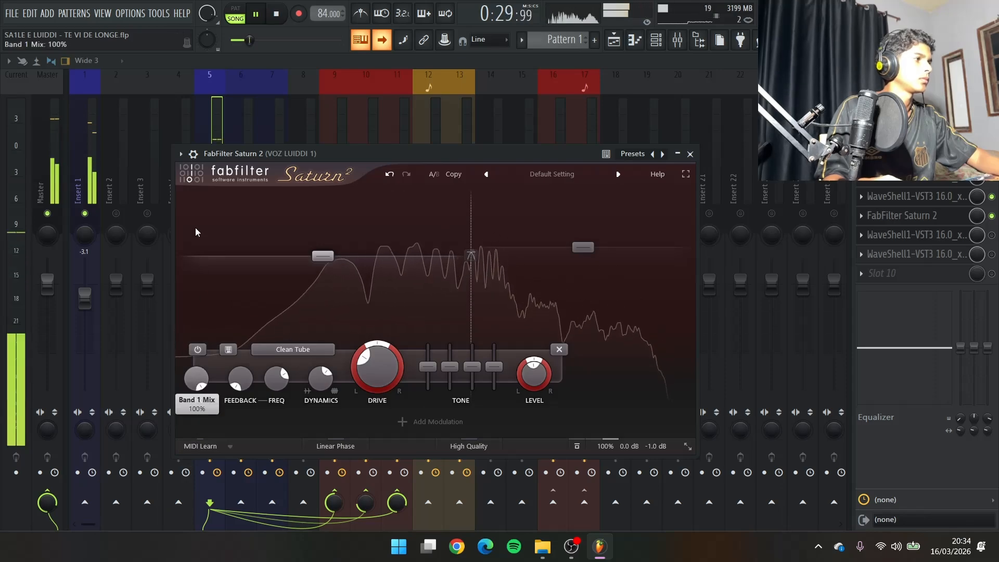
left_click(991, 216)
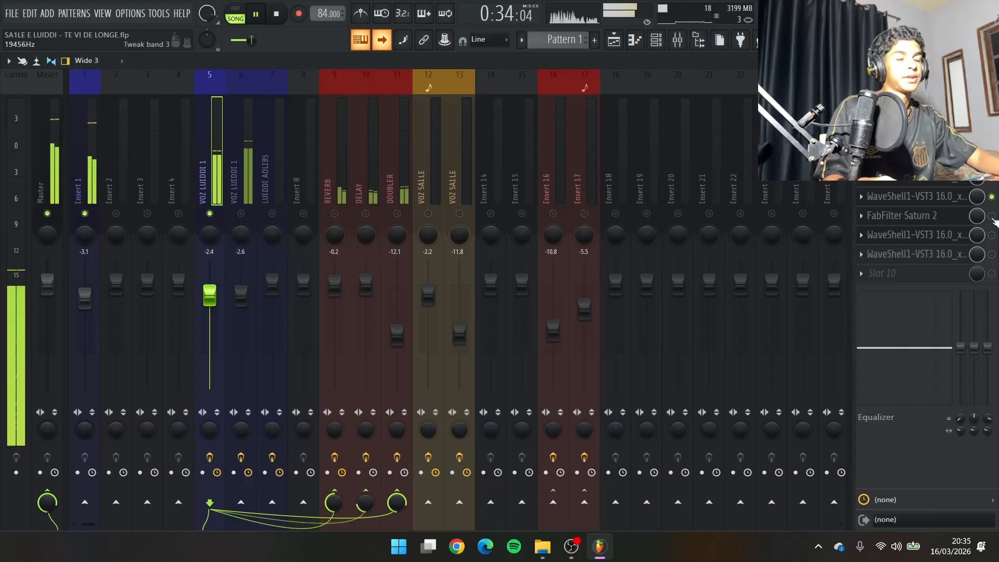
left_click(991, 217)
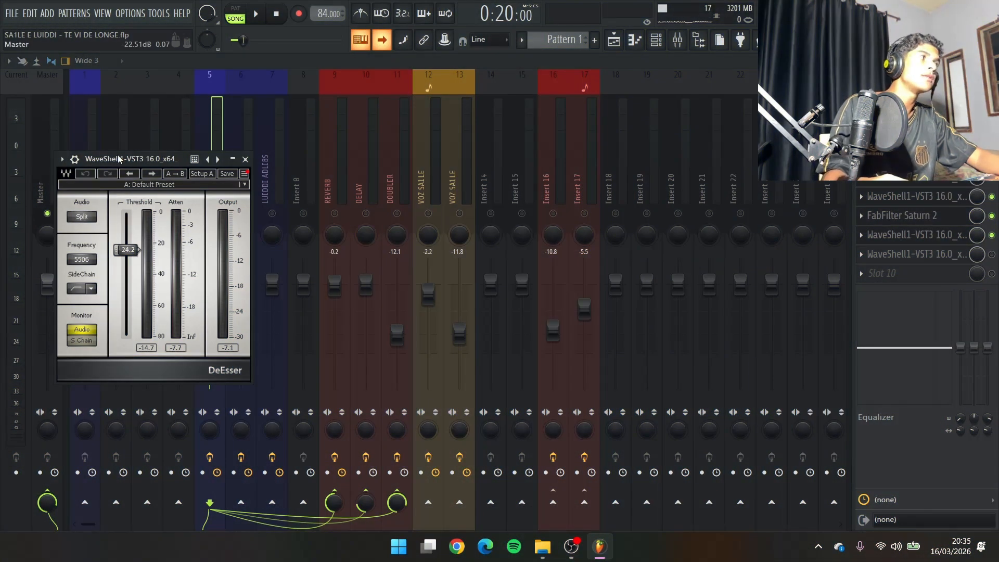
- Audition the second DeEsser on the lead vocal by monitoring its S Chain signal during playback
left_click_drag(119, 159, 499, 188)
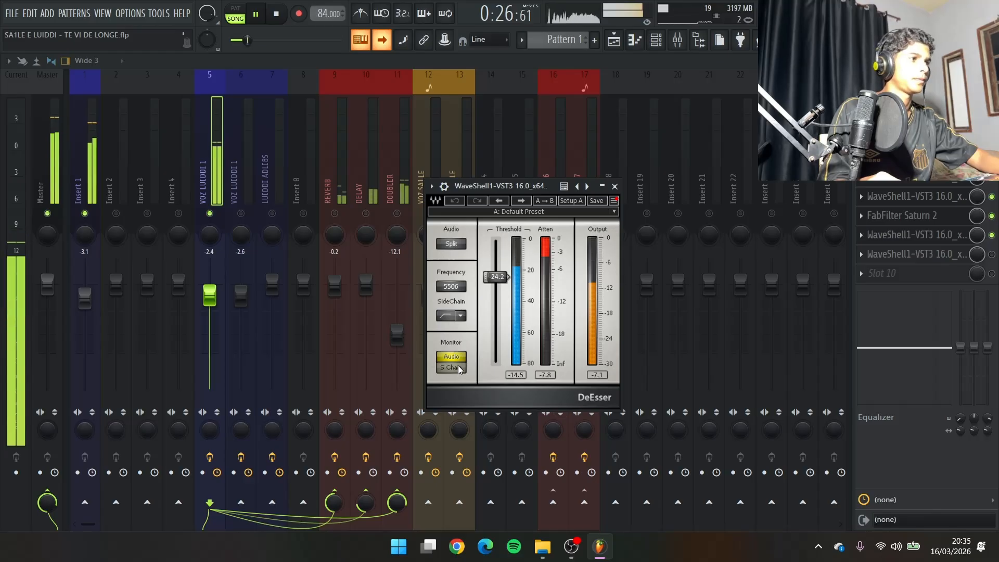
left_click(458, 368)
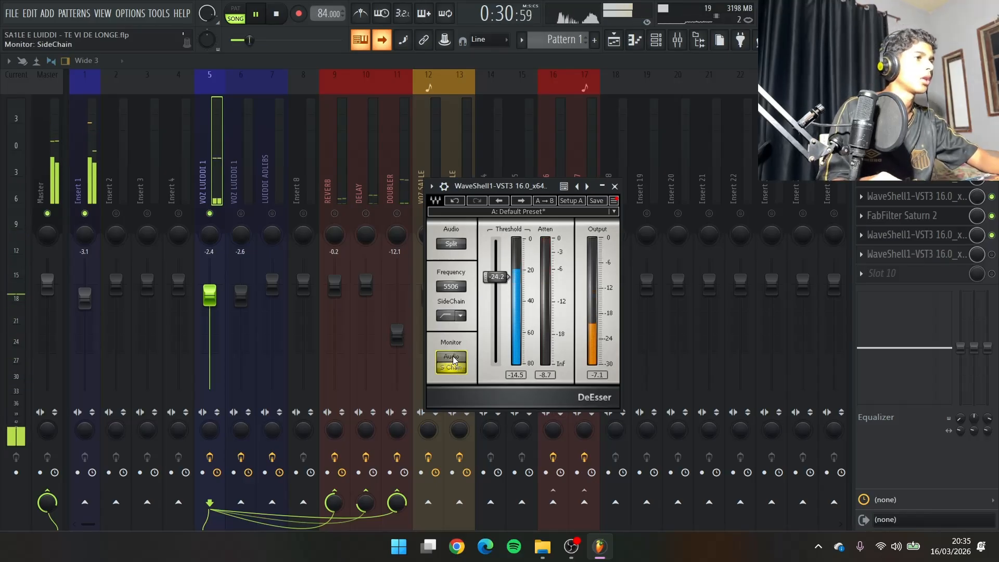
left_click(457, 366)
key("space")
- Open the CLA-3A compressor on the lead vocal and compare it bypassed and enabled during playback, leaving it enabled
left_click(962, 256)
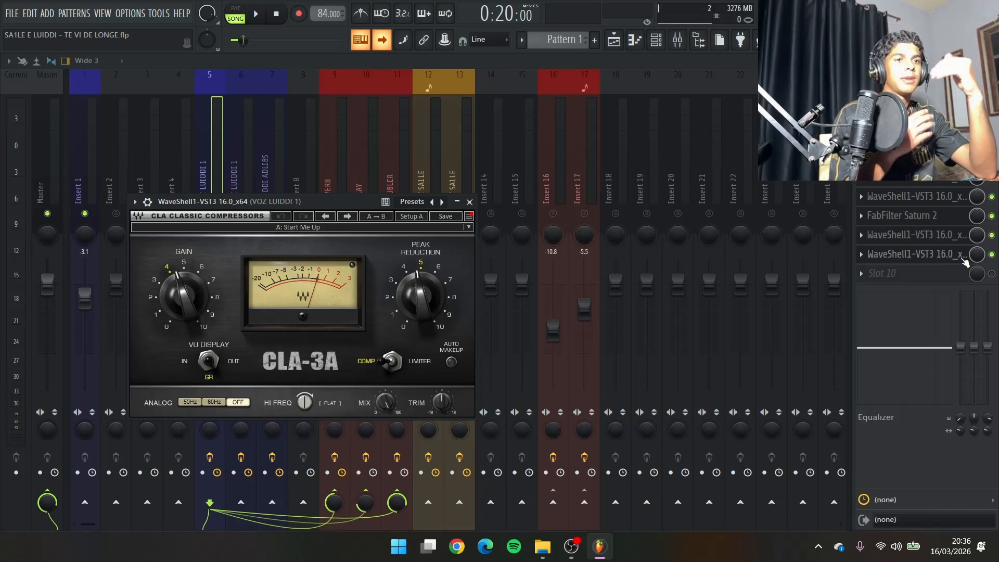
key("space")
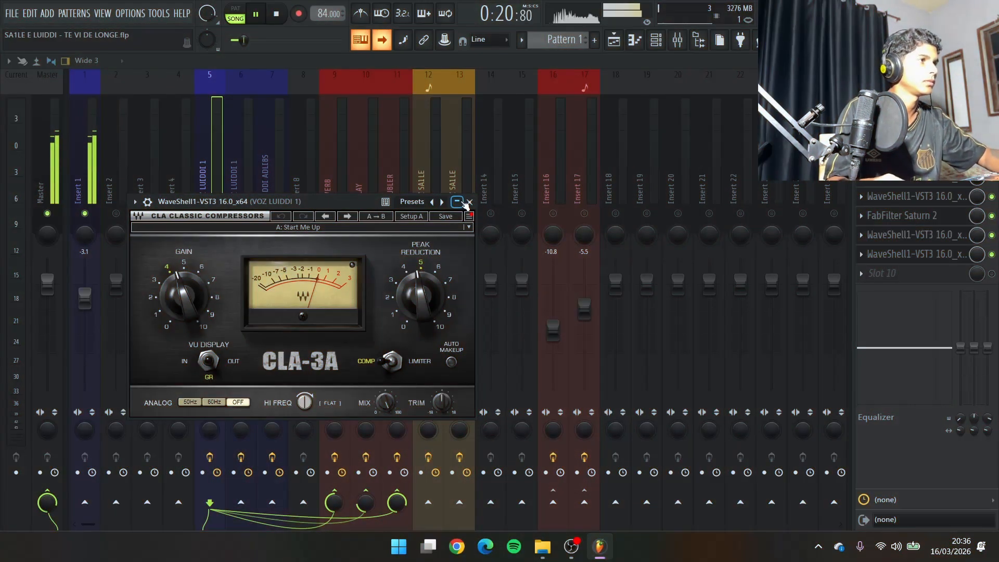
left_click(992, 255)
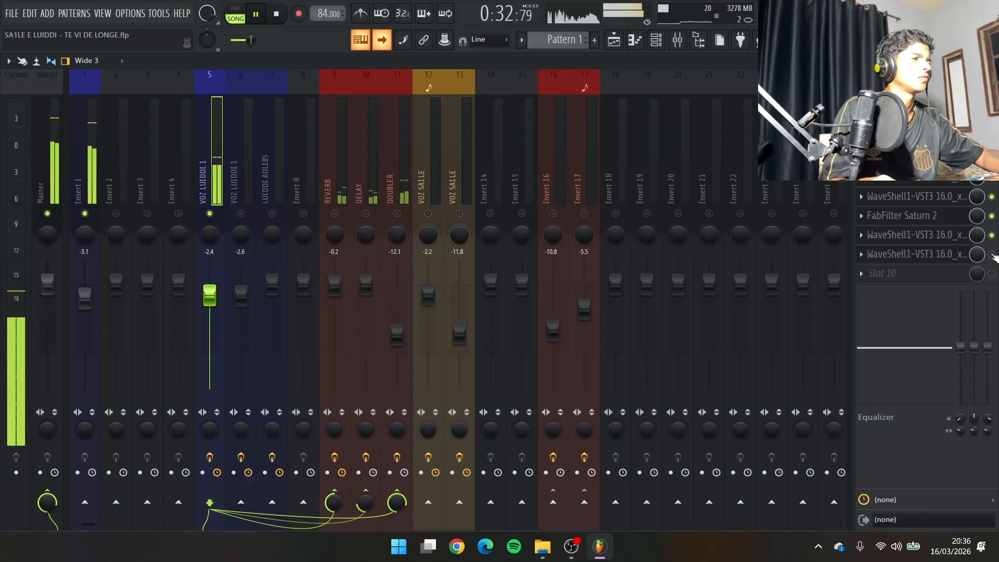
key("space")
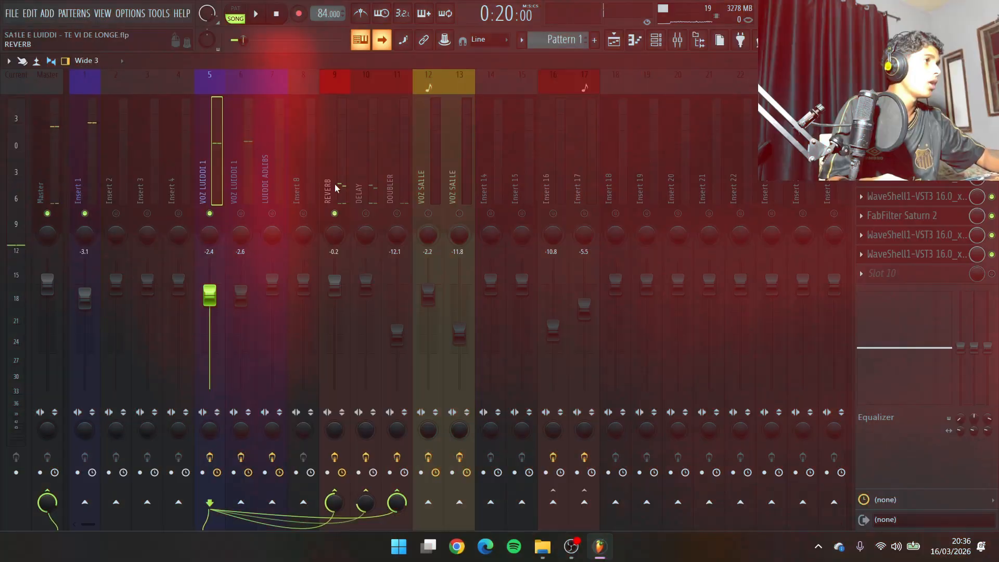
- Enable the REVERB track and examine the settings of its ValhallaVintageVerb and Fruity parametric EQ 2
left_click(335, 184)
left_click(216, 170)
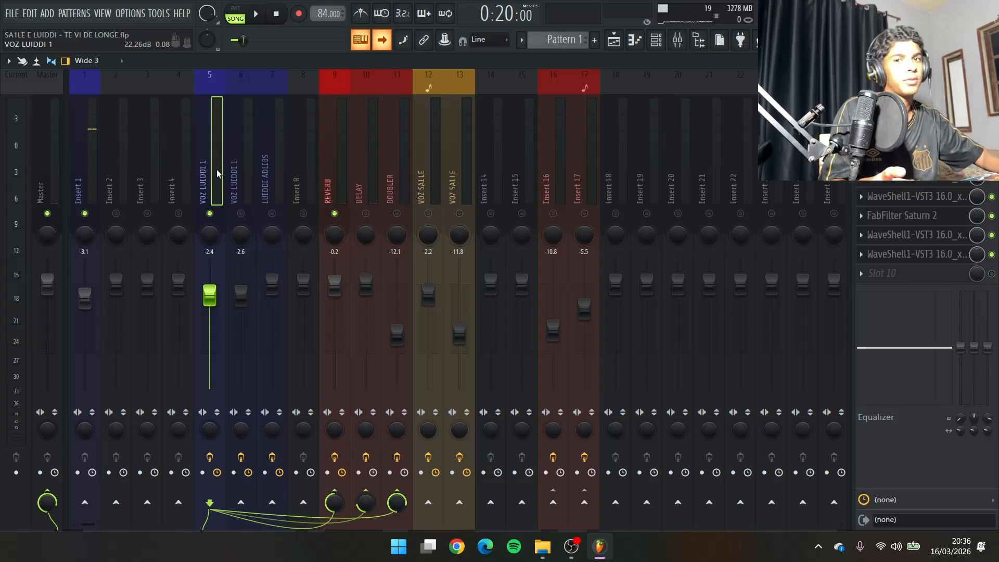
left_click(332, 157)
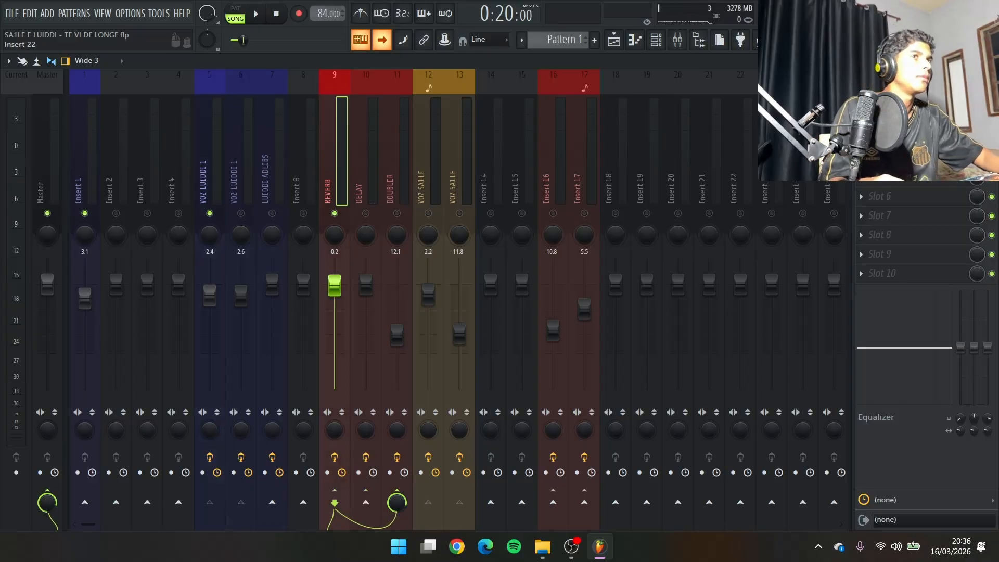
left_click(905, 100)
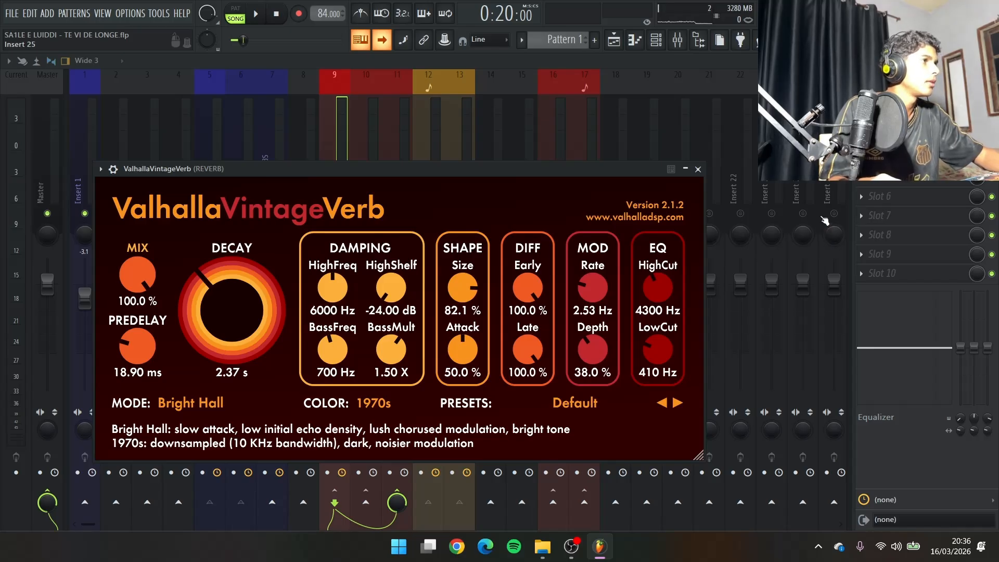
left_click(698, 170)
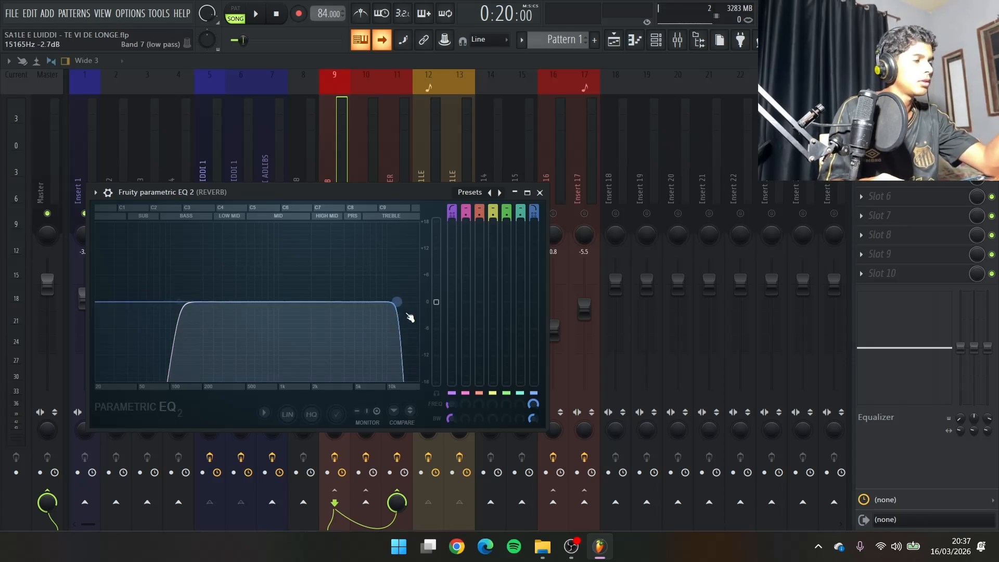
left_click(541, 193)
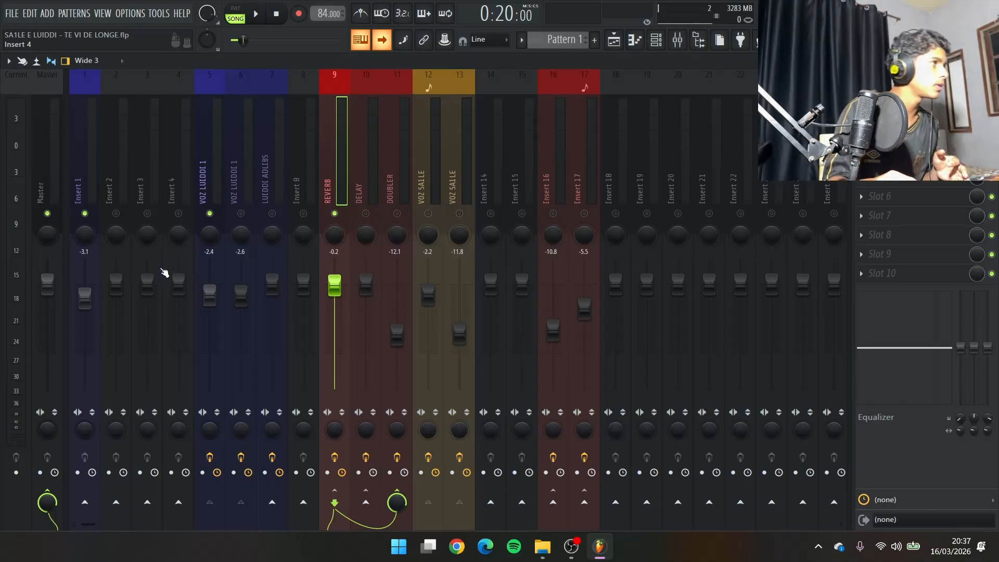
- Send the lead vocal to the REVERB track with Sidechain to this track, and check both tracks' routing
left_click(204, 166)
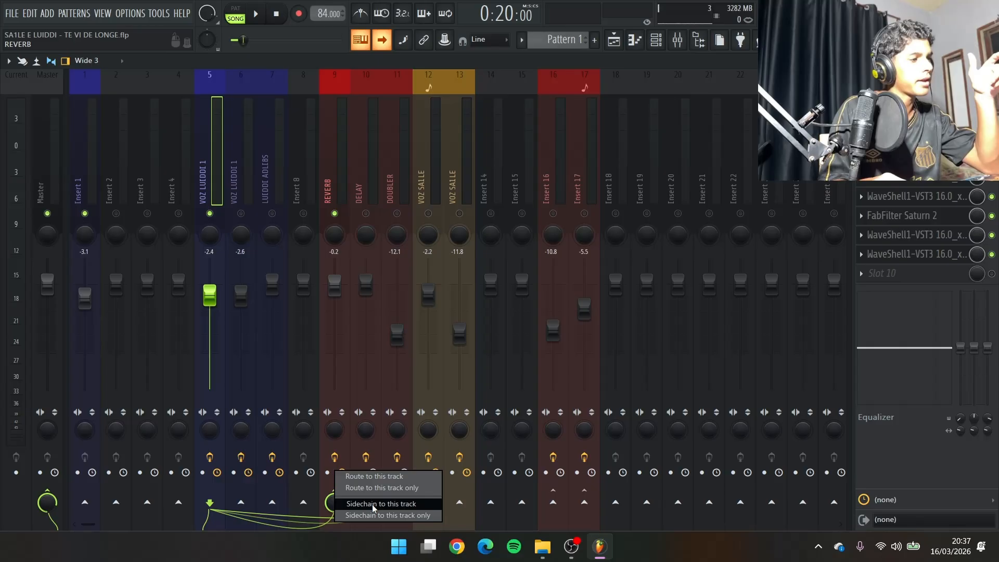
left_click(373, 504)
left_click(338, 169)
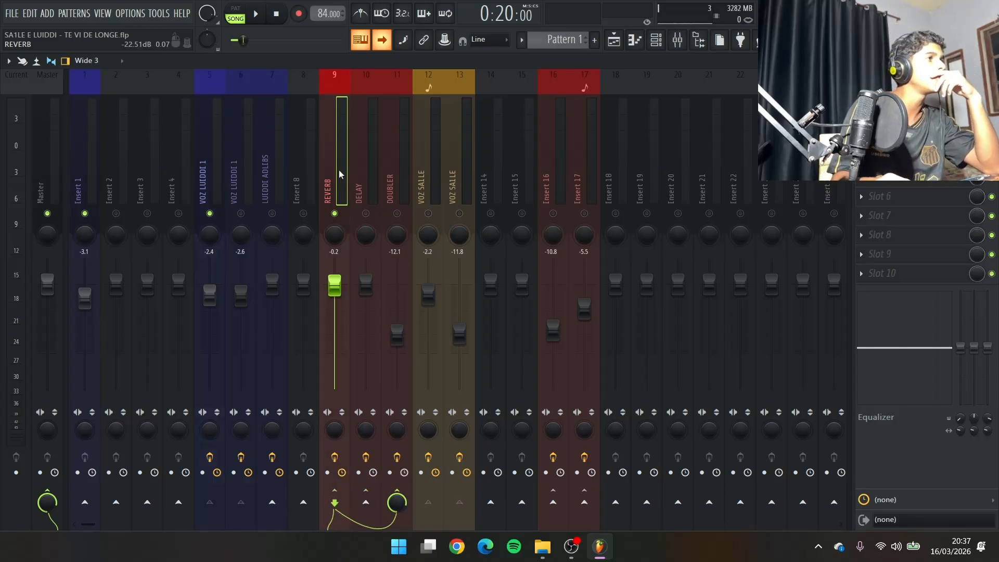
left_click(204, 180)
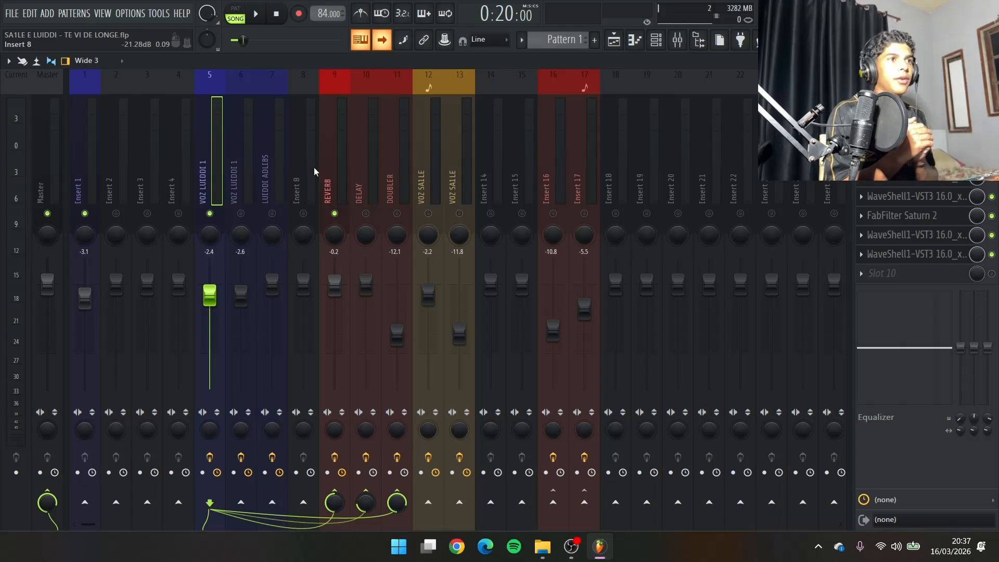
- Audition the effect in the REVERB track's third slot with the lead vocal during playback
left_click(330, 166)
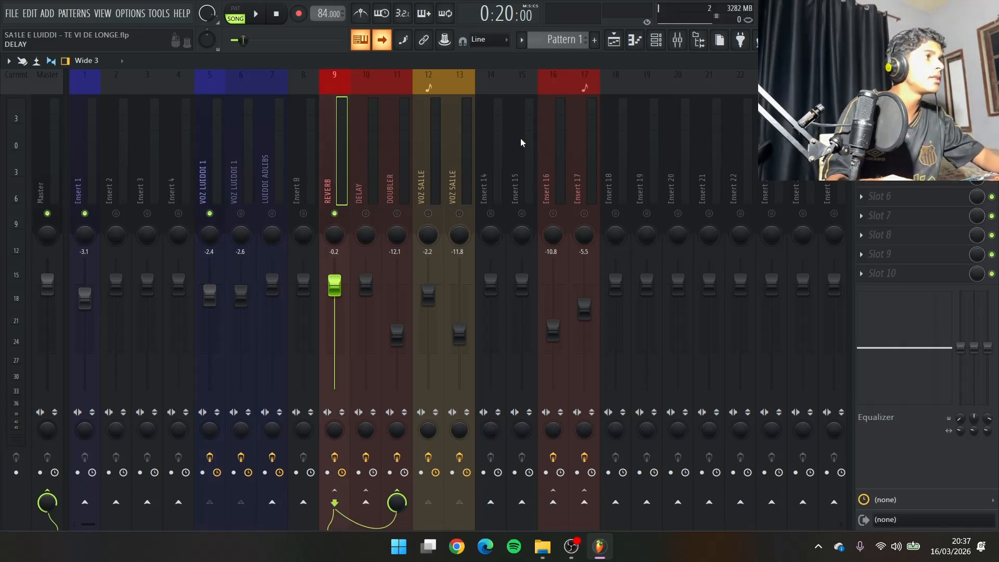
left_click(893, 138)
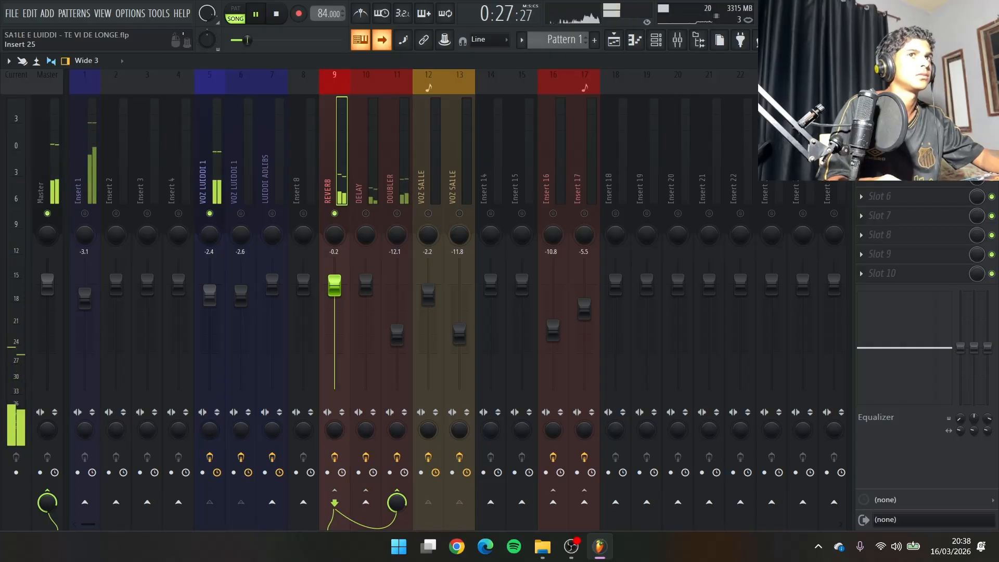
left_click(900, 138)
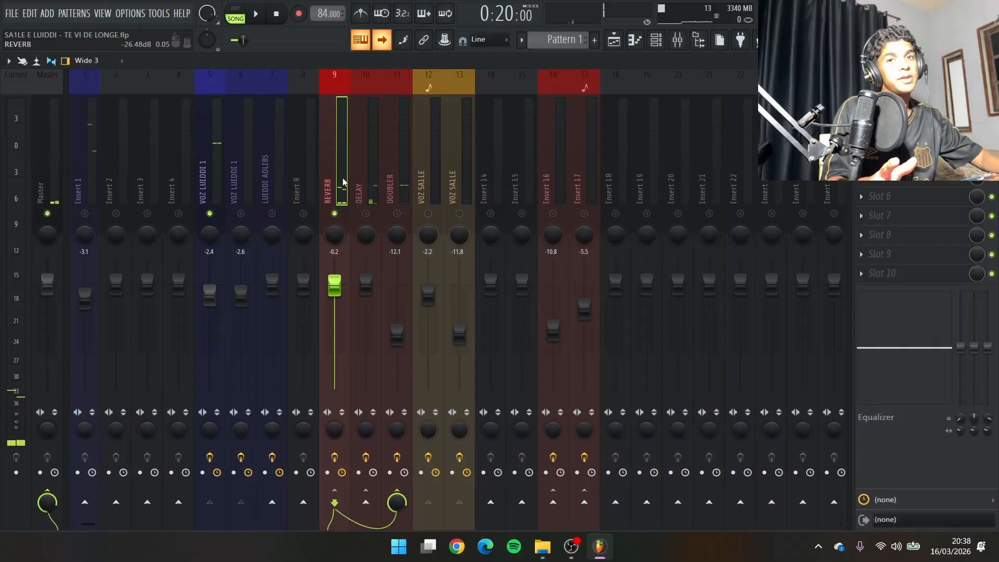
- Enable the DELAY track, check the lead vocal's send to it, and examine its ValhallaDelay settings
left_click(366, 198)
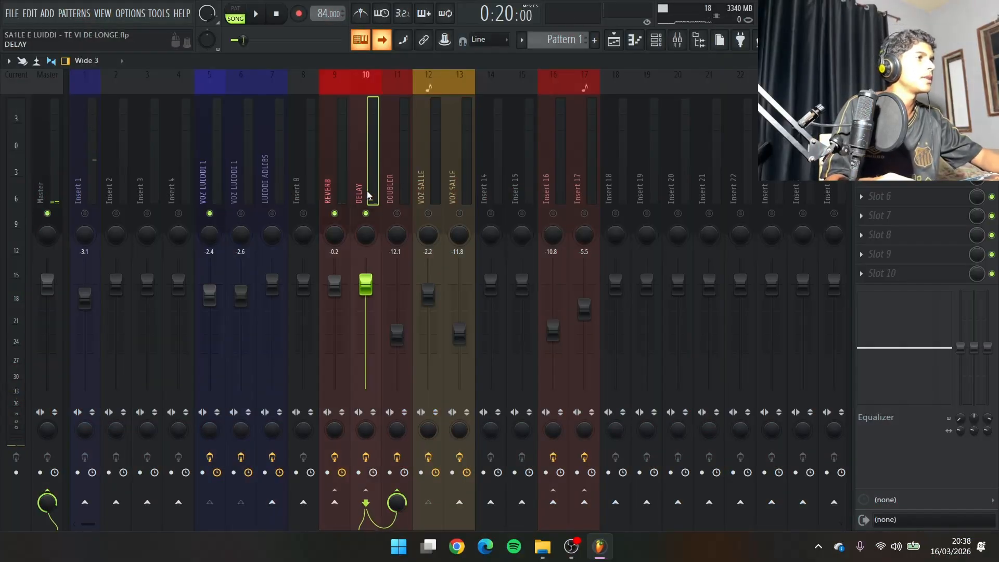
left_click(219, 179)
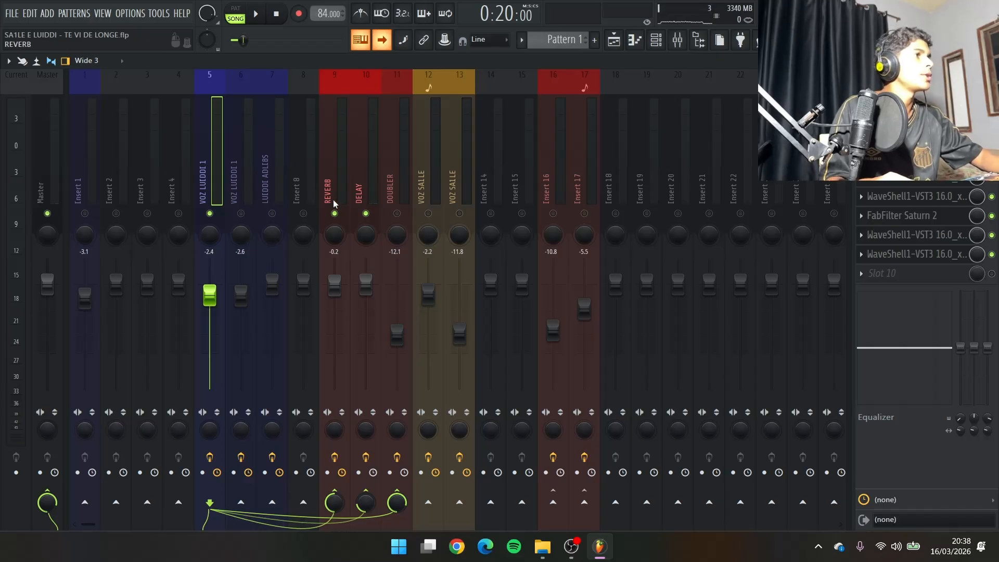
left_click(365, 201)
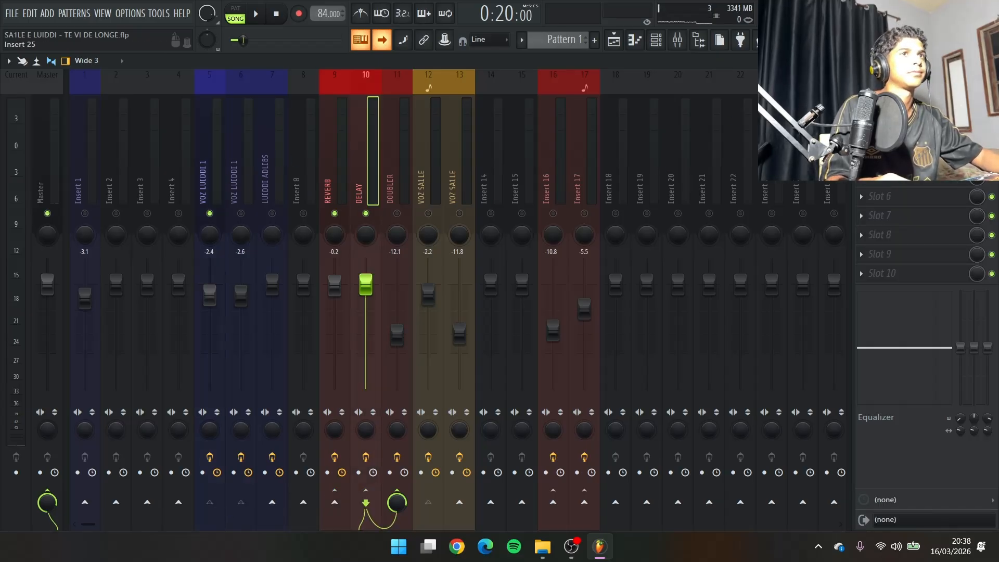
left_click(880, 100)
left_click_drag(498, 213, 588, 191)
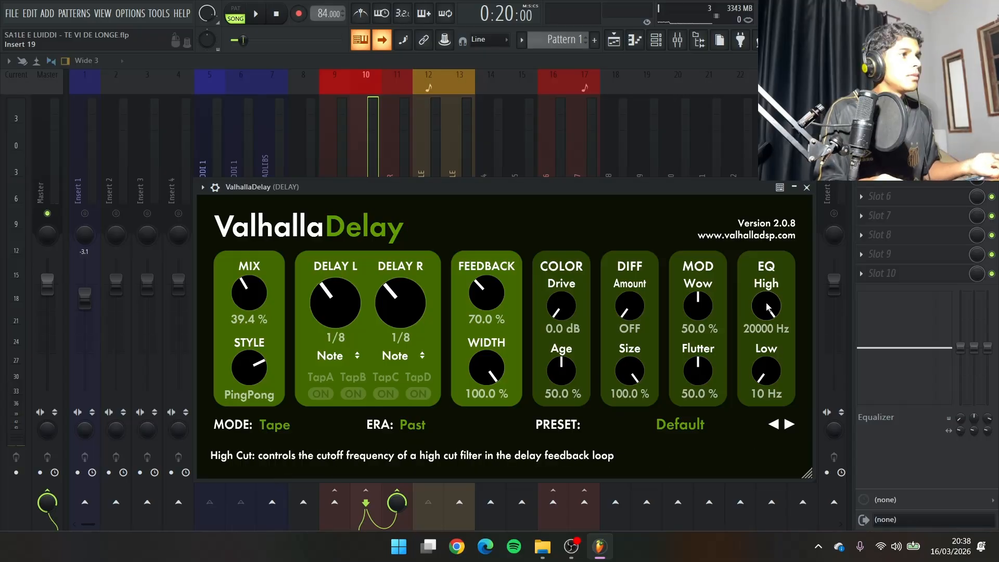
left_click(806, 187)
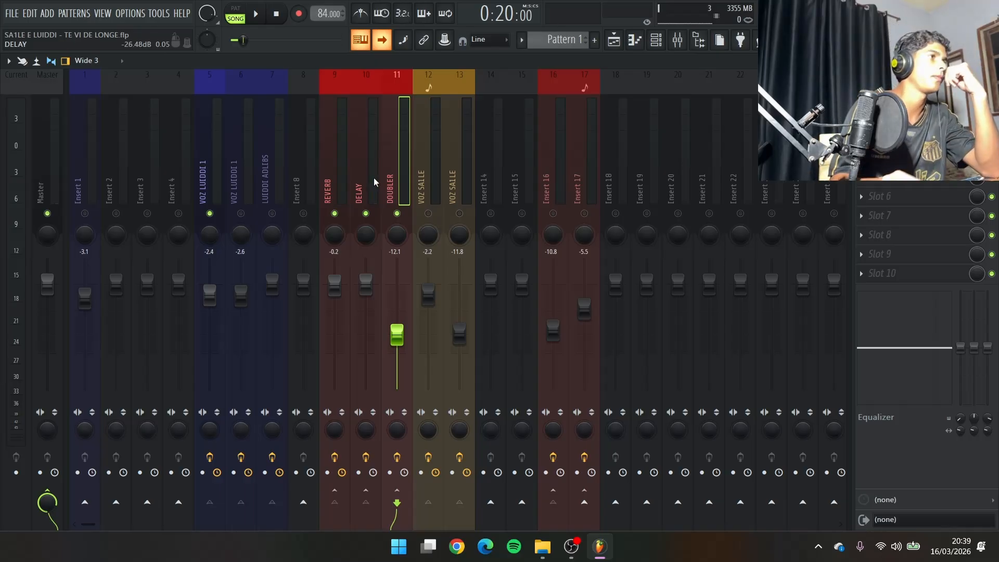
- In the DOUBLER track's Doubler plugin, set the high EQ frequency to 3236 Hz and the low EQ frequency to 224 Hz
left_click(895, 100)
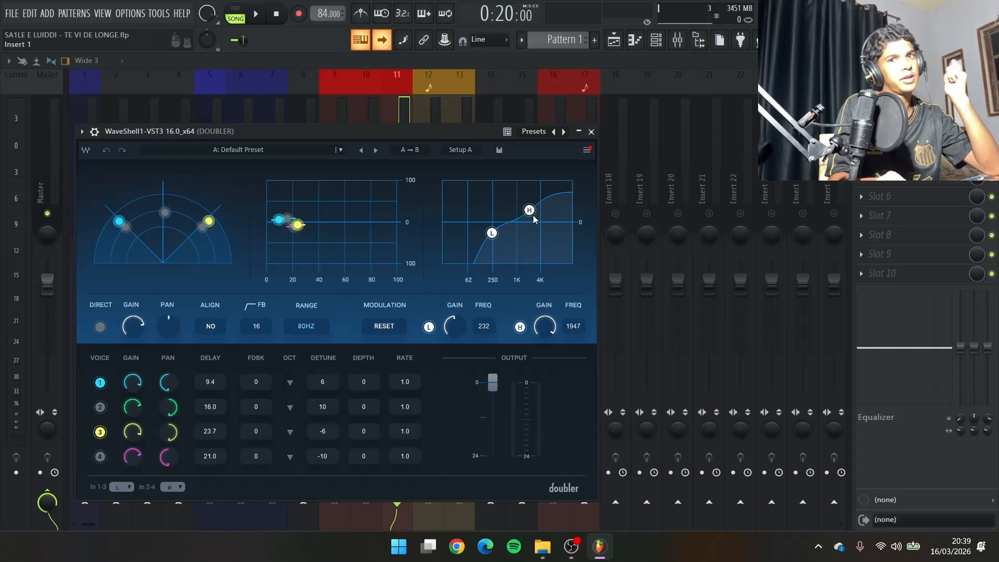
left_click_drag(525, 217, 536, 210)
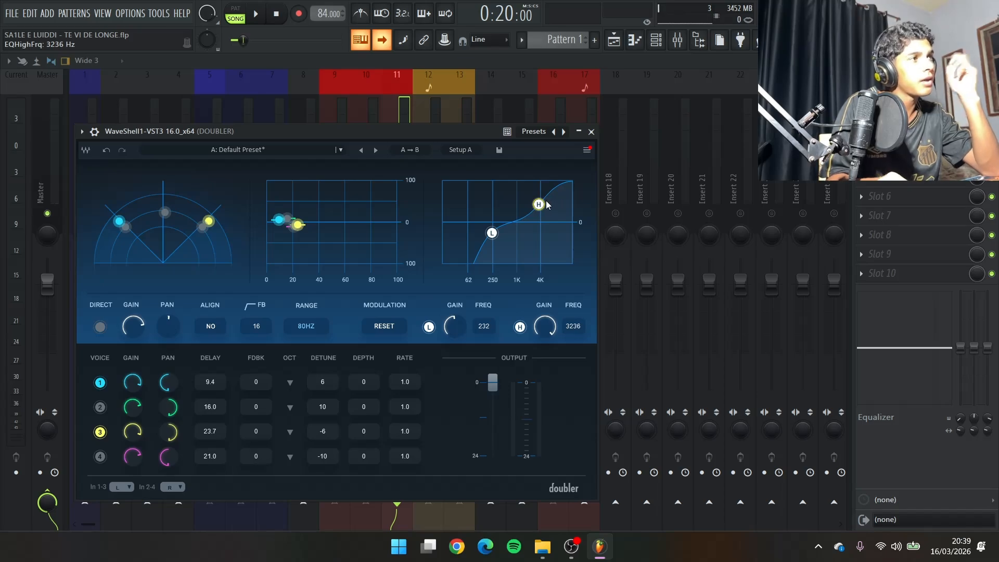
left_click_drag(496, 238, 491, 233)
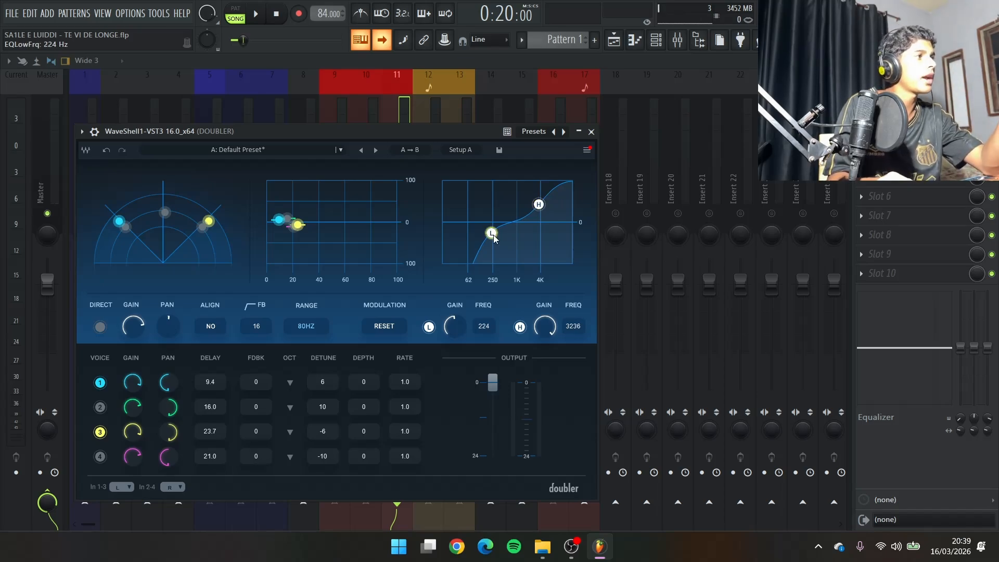
left_click(591, 132)
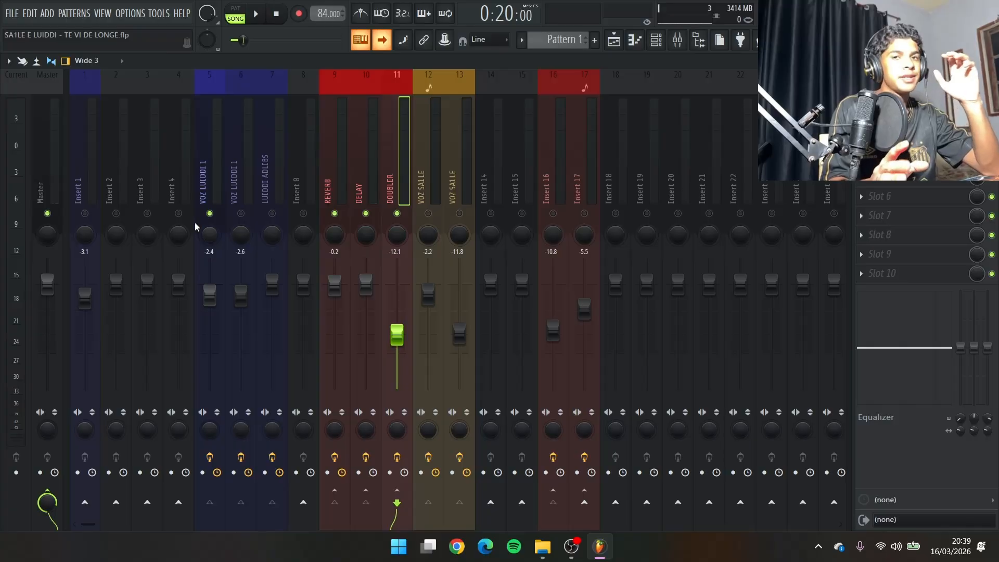
- Compare the vocal with the DOUBLER track muted and enabled during playback, and unmute Insert 1
key("space")
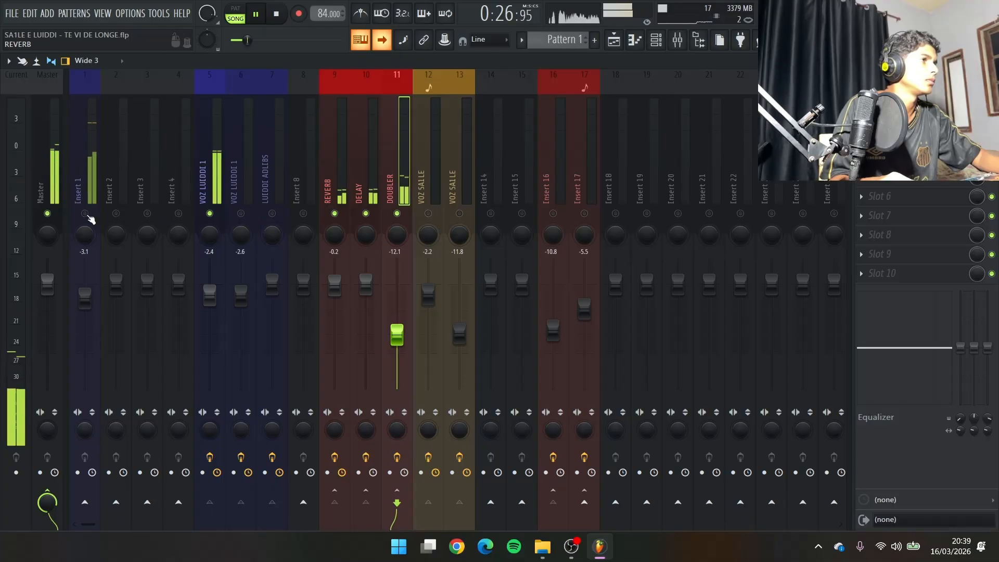
left_click(396, 214)
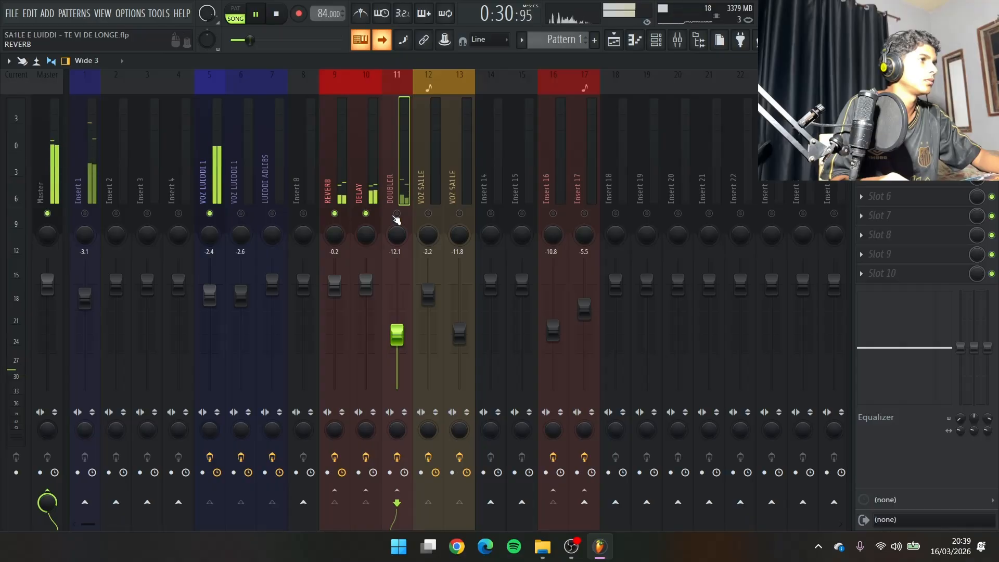
left_click(396, 214)
left_click(86, 213)
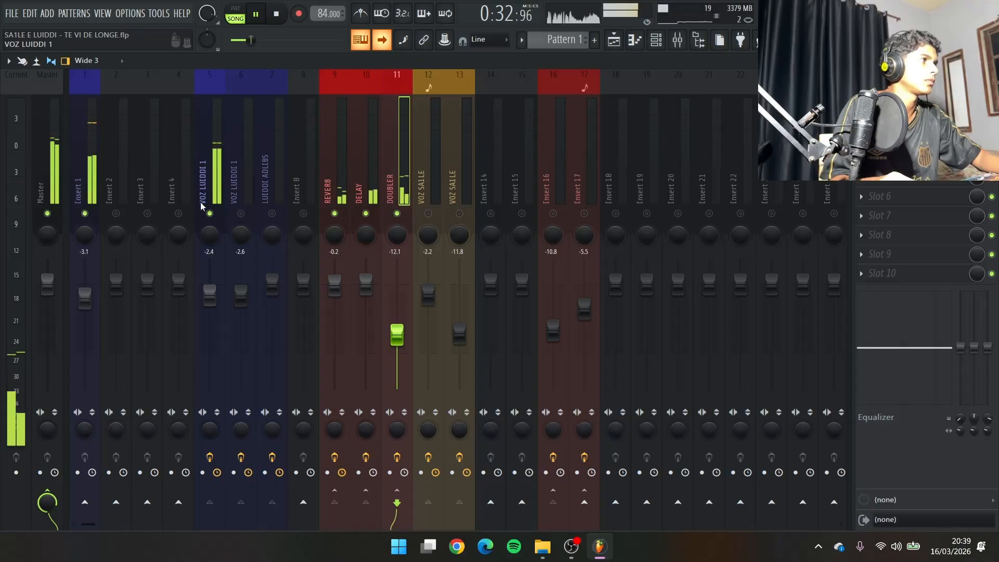